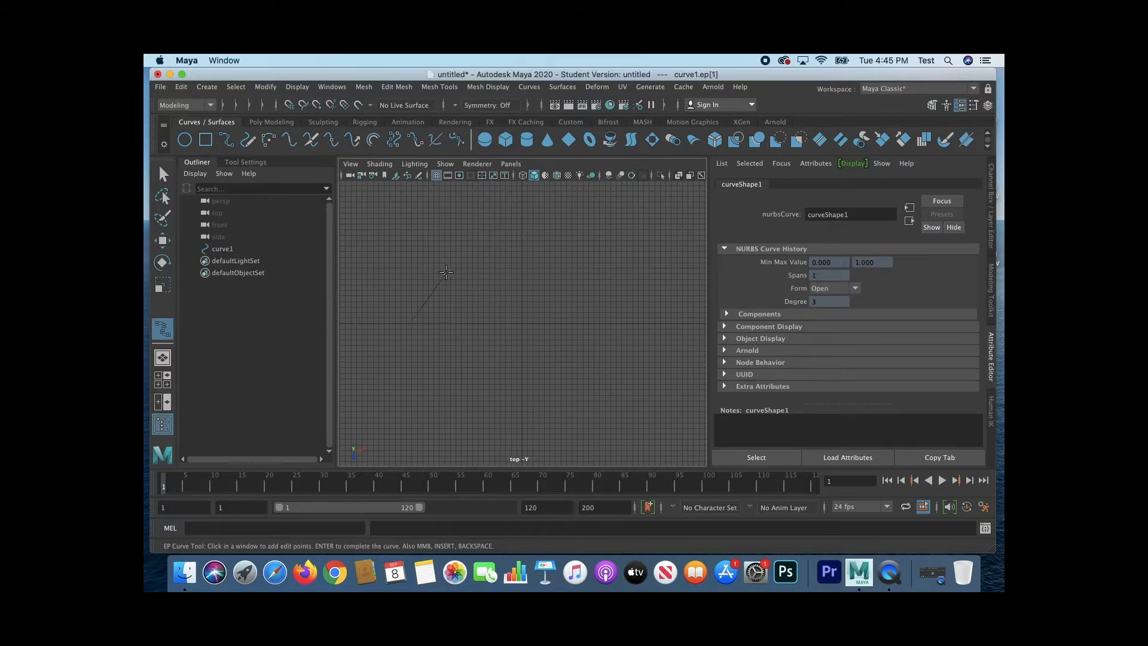
Finish the upper arch-shaped curve with the EP Curve Tool, continuing across its top and down to the lower right
{"action": "left_click", "coordinate": [515, 232]}
{"action": "left_click", "coordinate": [571, 236]}
{"action": "left_click", "coordinate": [584, 270]}
{"action": "left_click", "coordinate": [587, 287]}
{"action": "left_click", "coordinate": [617, 336]}
{"action": "left_click", "coordinate": [664, 359]}
{"action": "key", "text": "Return"}
Draw a second, valley-shaped EP curve with nine edit points below the first, running from right to left
{"action": "left_click", "coordinate": [225, 247]}
{"action": "left_click", "coordinate": [227, 140]}
{"action": "left_click", "coordinate": [652, 386]}
{"action": "left_click", "coordinate": [628, 395]}
{"action": "left_click", "coordinate": [603, 415]}
{"action": "left_click", "coordinate": [566, 436]}
{"action": "left_click", "coordinate": [525, 434]}
{"action": "left_click", "coordinate": [490, 421]}
{"action": "left_click", "coordinate": [465, 394]}
{"action": "left_click", "coordinate": [448, 374]}
{"action": "left_click", "coordinate": [381, 359]}
{"action": "key", "text": "q"}
Select both curves, attach them into one curve, and set the attachment's Blend Bias to 0.610
{"action": "left_click", "coordinate": [431, 334]}
{"action": "left_click_drag", "start_coordinate": [405, 251], "coordinate": [460, 411]}
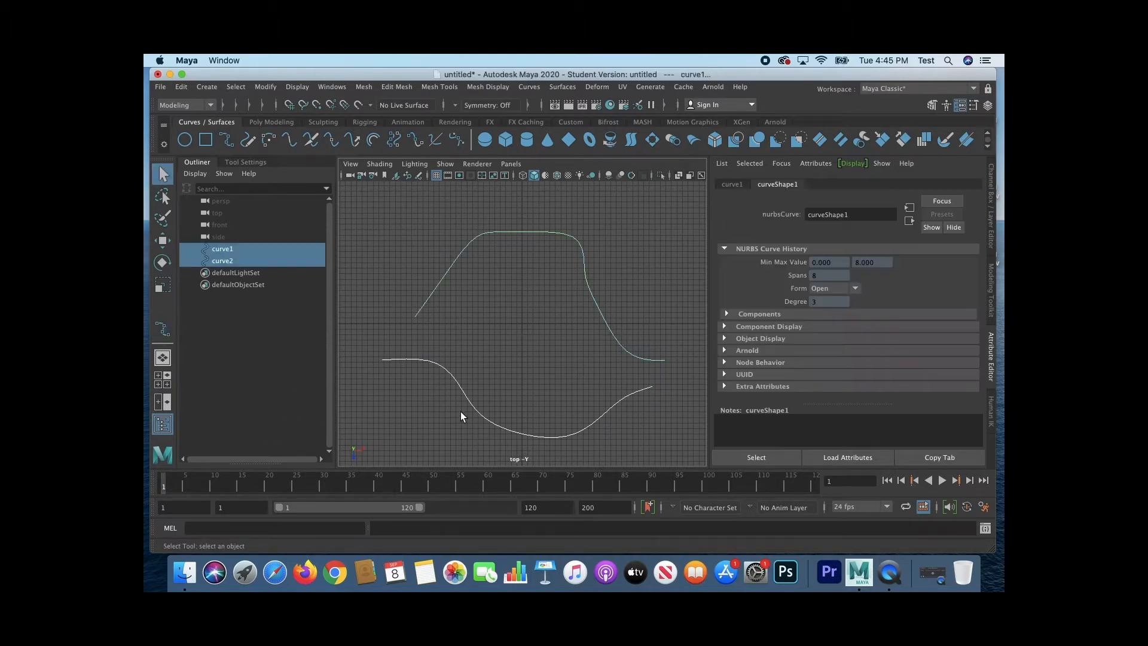
{"action": "left_click", "coordinate": [286, 141]}
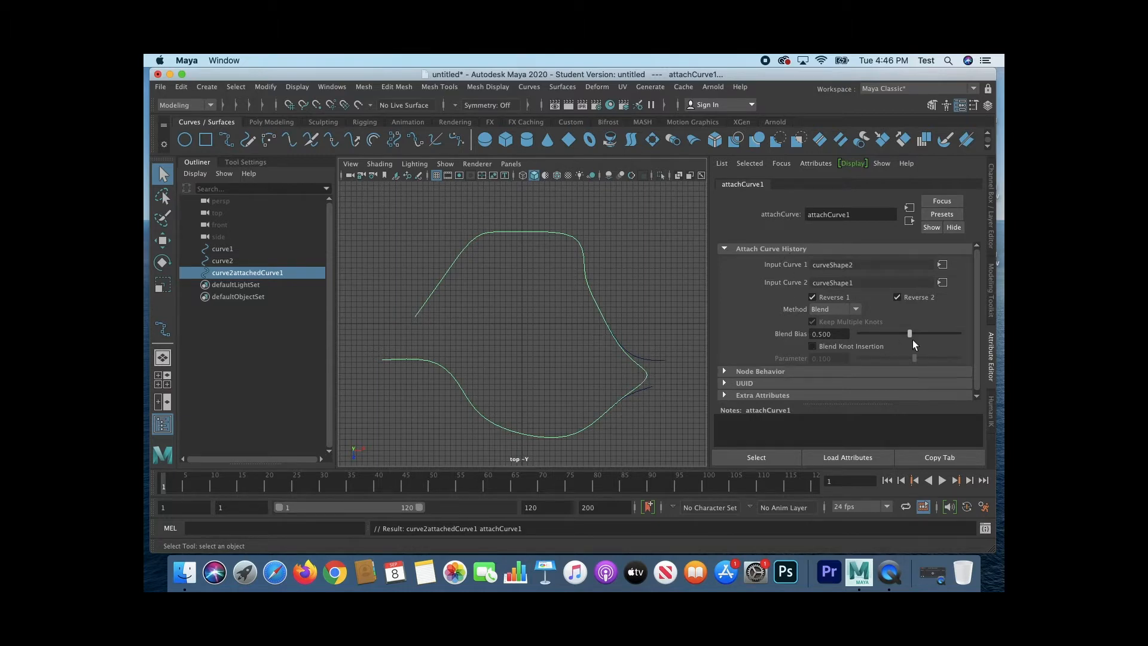
{"action": "mouse_move", "coordinate": [909, 334]}
{"action": "left_mouse_down"}
{"action": "mouse_move", "coordinate": [955, 334]}
{"action": "mouse_move", "coordinate": [920, 334]}
{"action": "left_mouse_up"}
Try different on/off combinations of Reverse 1 and Reverse 2 on the attachment, ending with both enabled
{"action": "left_click", "coordinate": [811, 296]}
{"action": "left_click", "coordinate": [811, 297]}
{"action": "left_click", "coordinate": [898, 297]}
{"action": "left_click", "coordinate": [812, 297]}
{"action": "left_click", "coordinate": [813, 297]}
{"action": "left_click", "coordinate": [896, 297]}
{"action": "left_click", "coordinate": [900, 296]}
{"action": "left_click", "coordinate": [811, 297]}
{"action": "left_click", "coordinate": [811, 297]}
{"action": "left_click", "coordinate": [897, 297]}
Compare curve1, curve2 and the attached curve, and examine their shared attachCurve1 history attributes
{"action": "left_click", "coordinate": [221, 258]}
{"action": "left_click", "coordinate": [228, 248]}
{"action": "left_click", "coordinate": [238, 259]}
{"action": "left_click", "coordinate": [248, 272]}
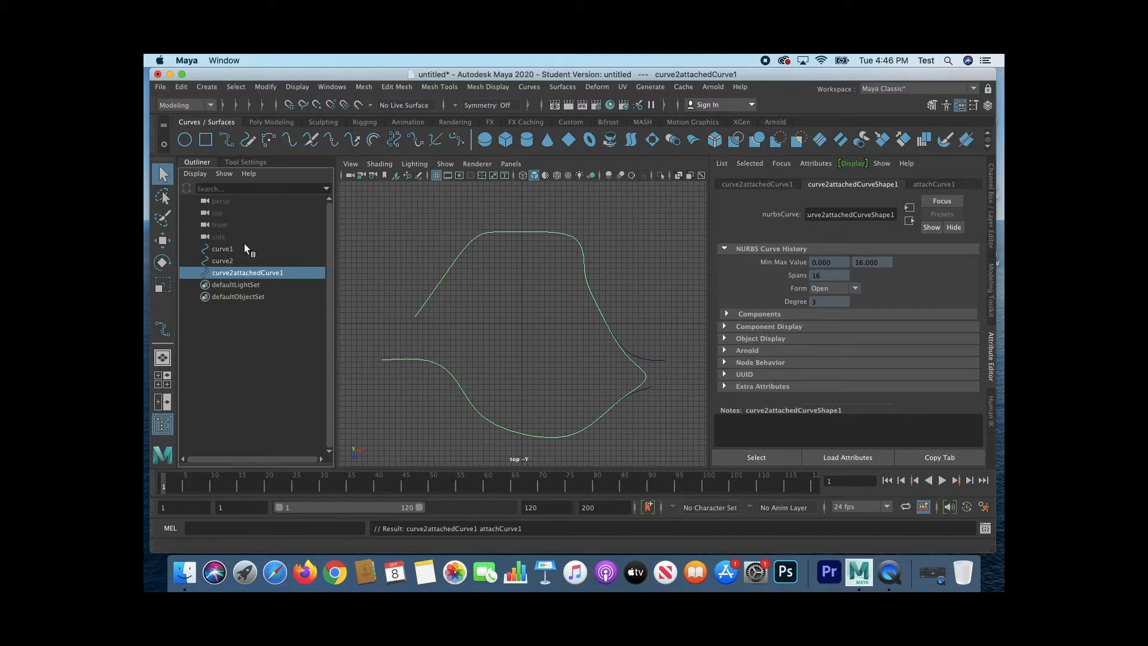
{"action": "left_click", "coordinate": [244, 247]}
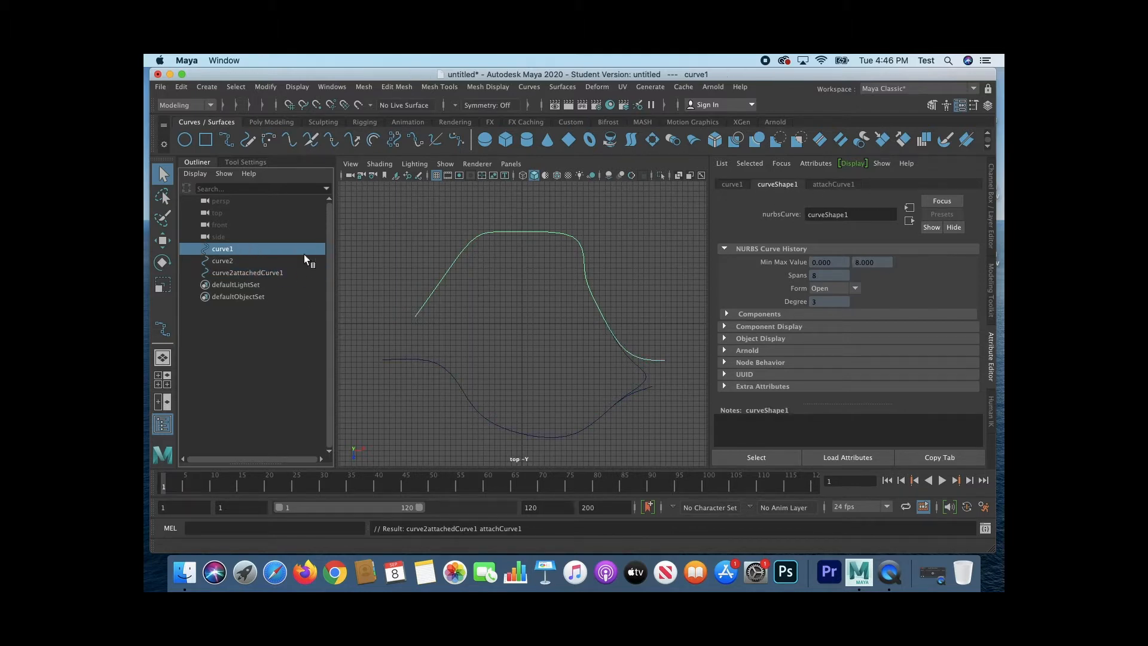
{"action": "left_click", "coordinate": [221, 264]}
{"action": "left_click", "coordinate": [220, 249]}
{"action": "left_click", "coordinate": [824, 187]}
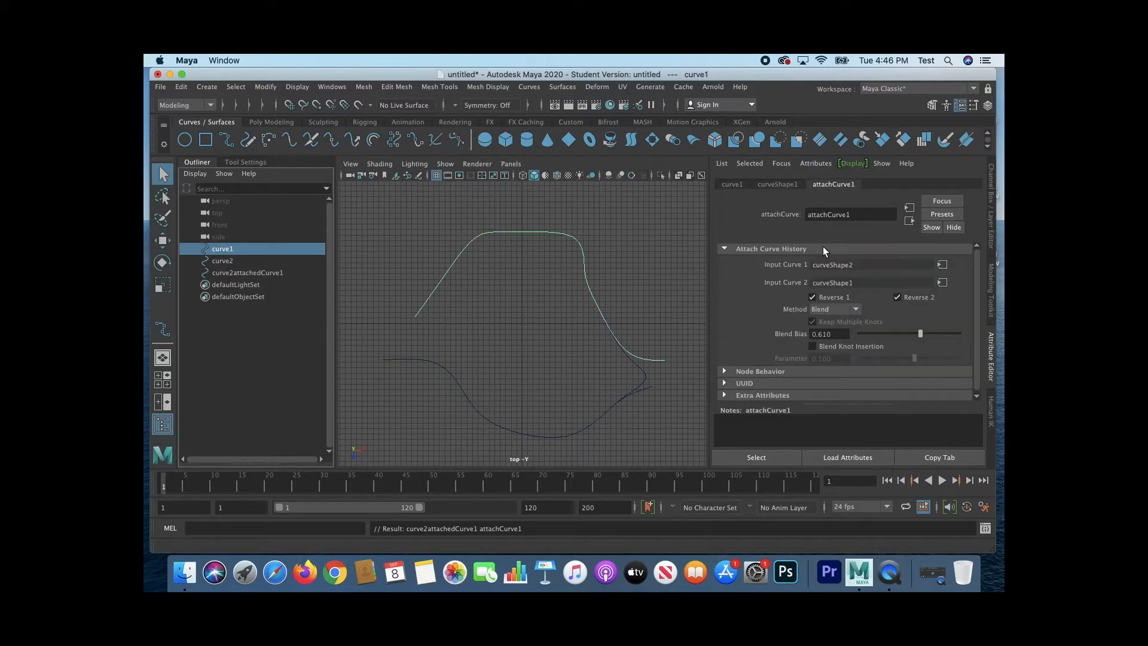
{"action": "left_click", "coordinate": [230, 272]}
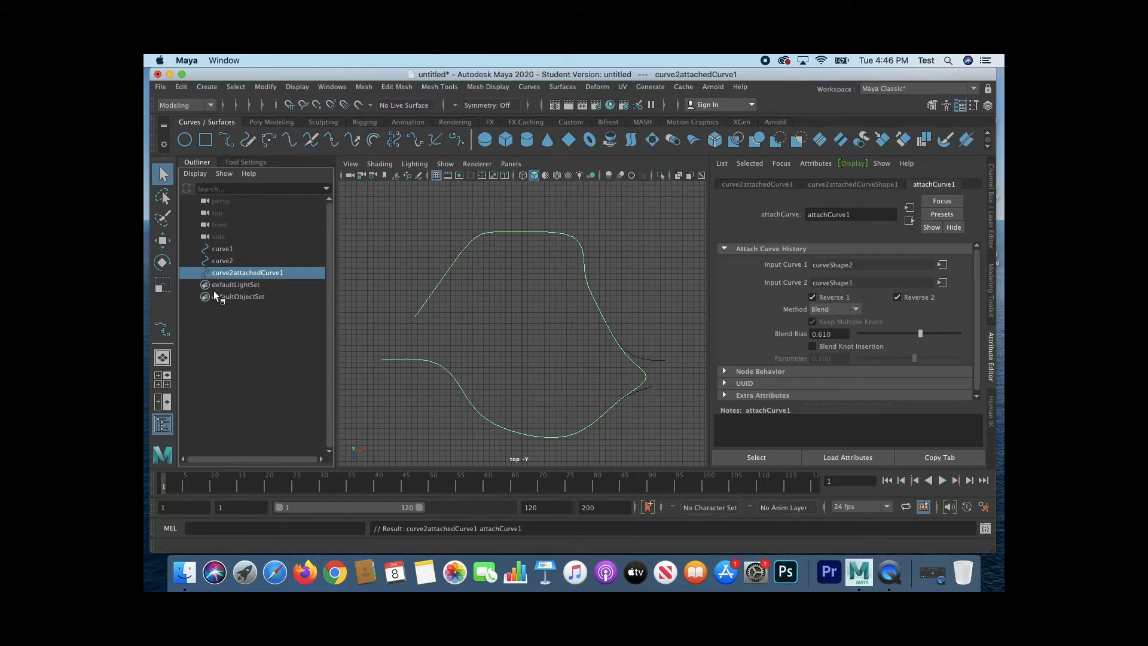
{"action": "left_click", "coordinate": [745, 185]}
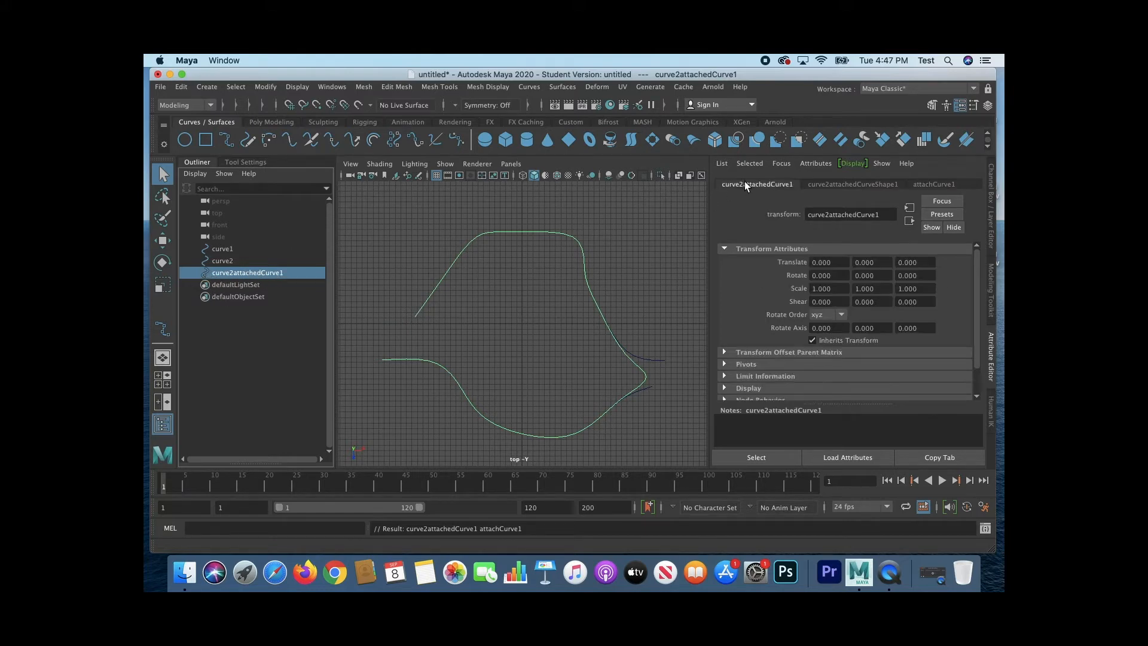
{"action": "left_click", "coordinate": [837, 185]}
{"action": "left_click", "coordinate": [931, 186]}
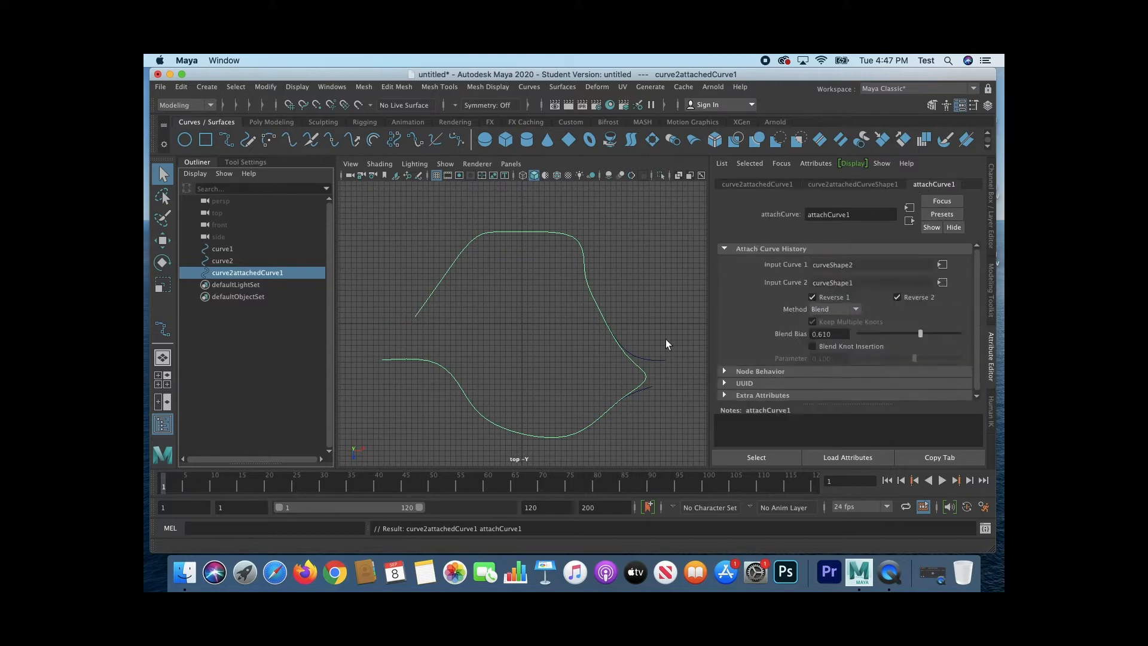
Move curve1 upward and slightly left in the top view, away from curve2
{"action": "left_click", "coordinate": [250, 249]}
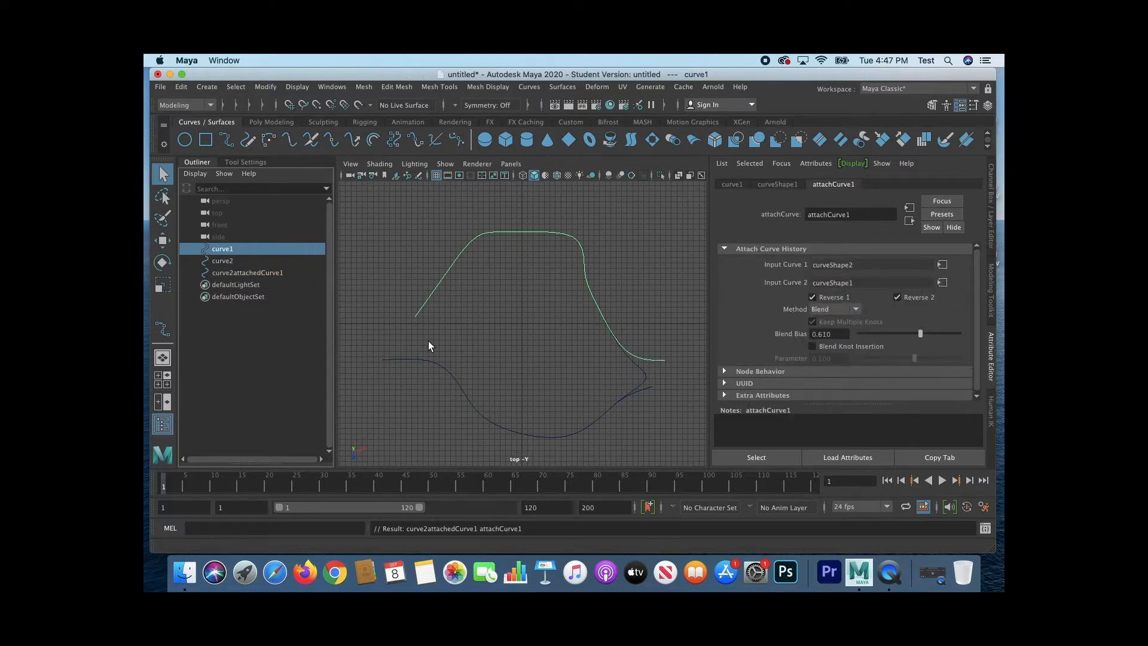
{"action": "key", "text": "w"}
{"action": "left_click_drag", "start_coordinate": [522, 380], "coordinate": [522, 336]}
{"action": "left_click_drag", "start_coordinate": [576, 283], "coordinate": [572, 249]}
Switch curve1 to edit points and try picking the ones at its upper bend and near its lower end
{"action": "right_click_drag", "start_coordinate": [645, 286], "coordinate": [661, 319]}
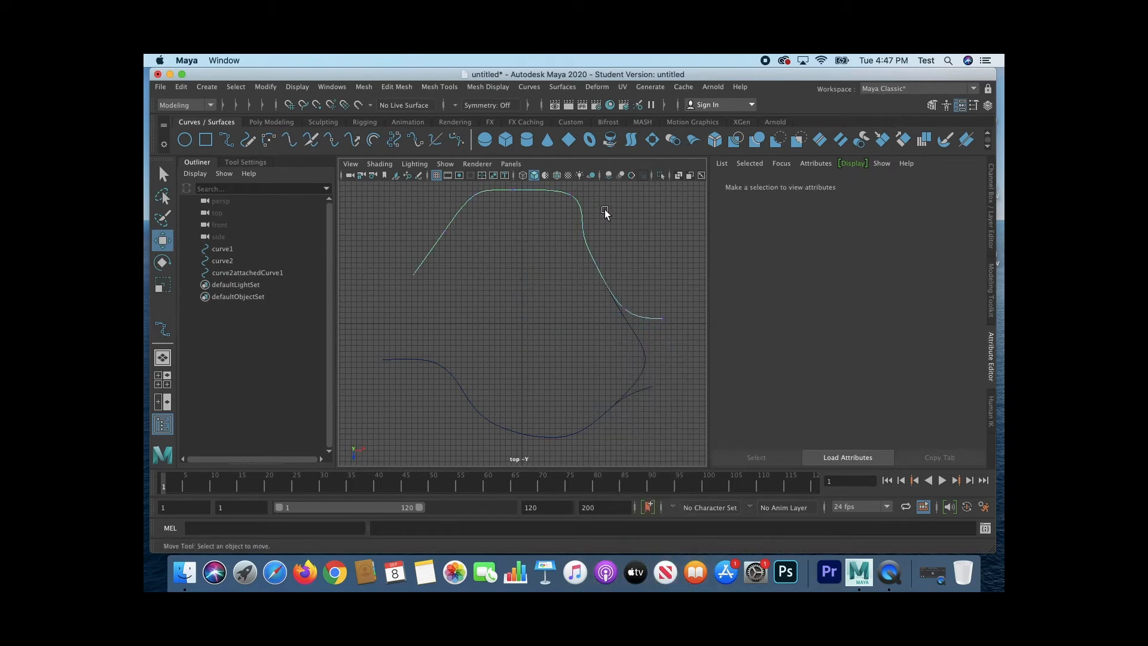
{"action": "left_click", "coordinate": [570, 195]}
{"action": "left_click", "coordinate": [627, 195]}
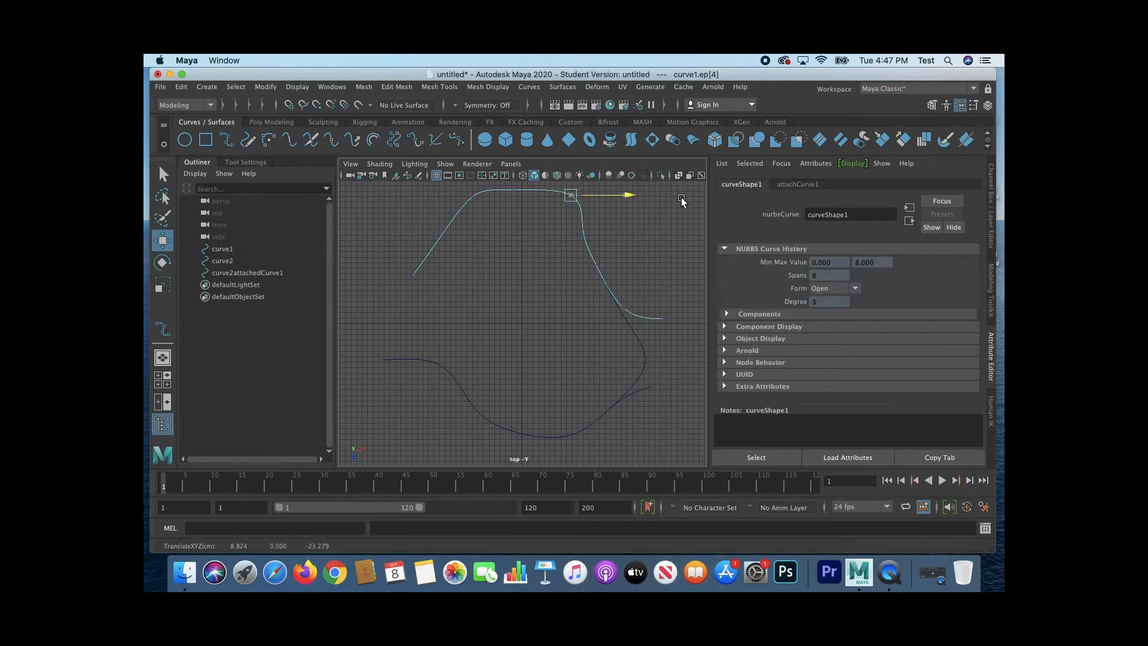
{"action": "scroll", "coordinate": [551, 276], "scroll_direction": "down", "scroll_amount": 2}
{"action": "left_click", "coordinate": [514, 318]}
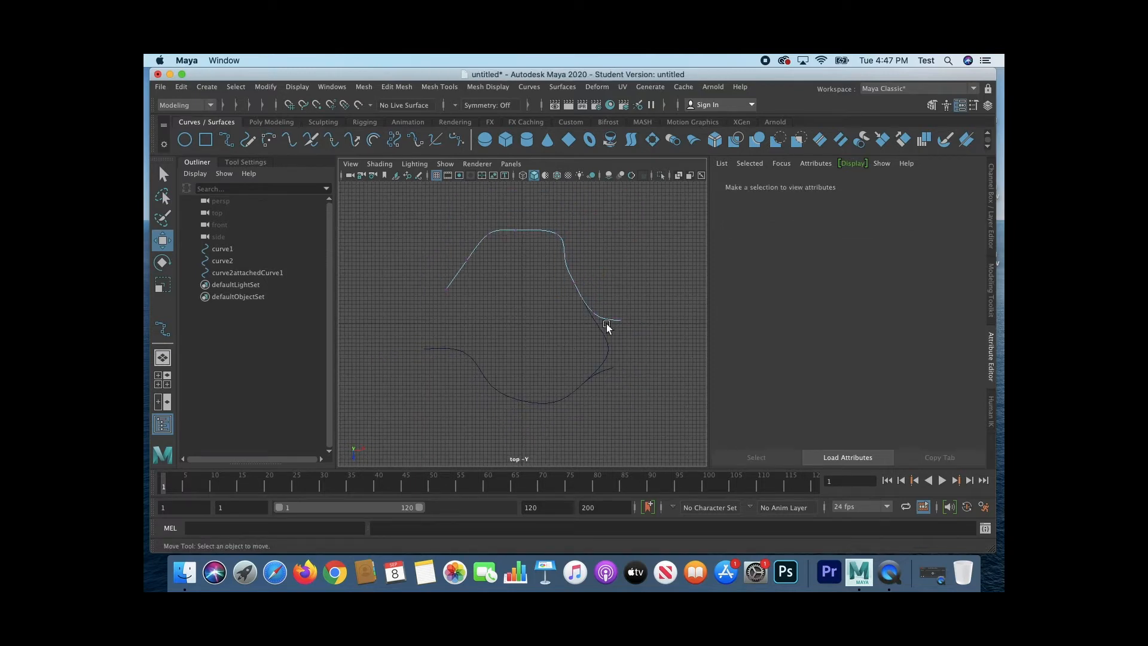
{"action": "left_click", "coordinate": [586, 302]}
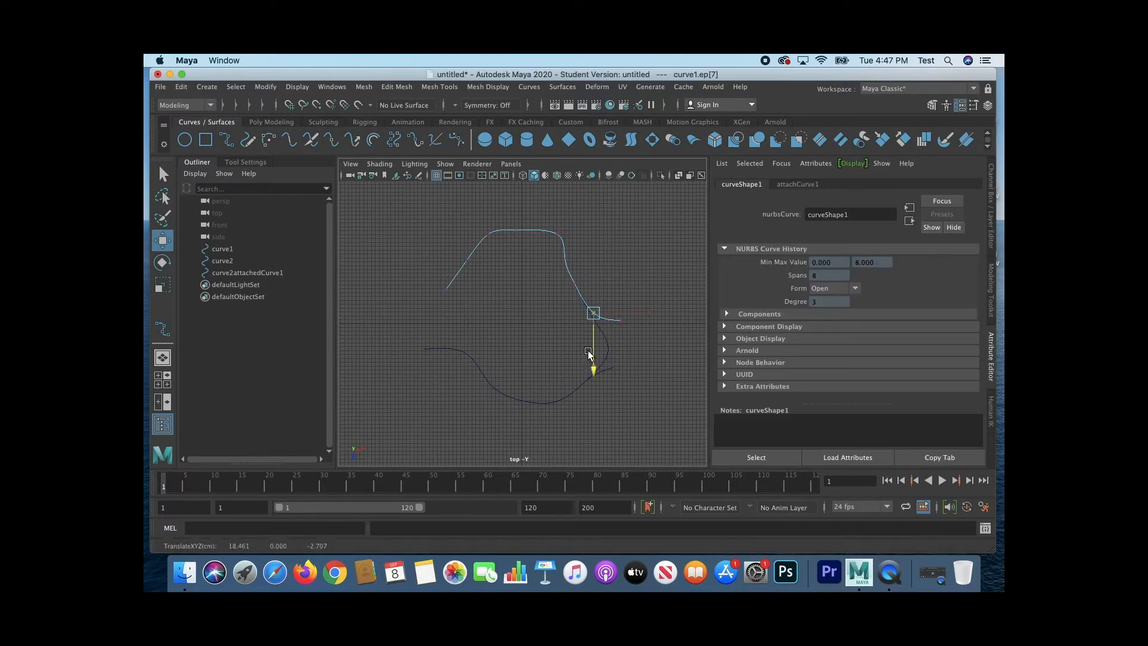
{"action": "left_click", "coordinate": [528, 288]}
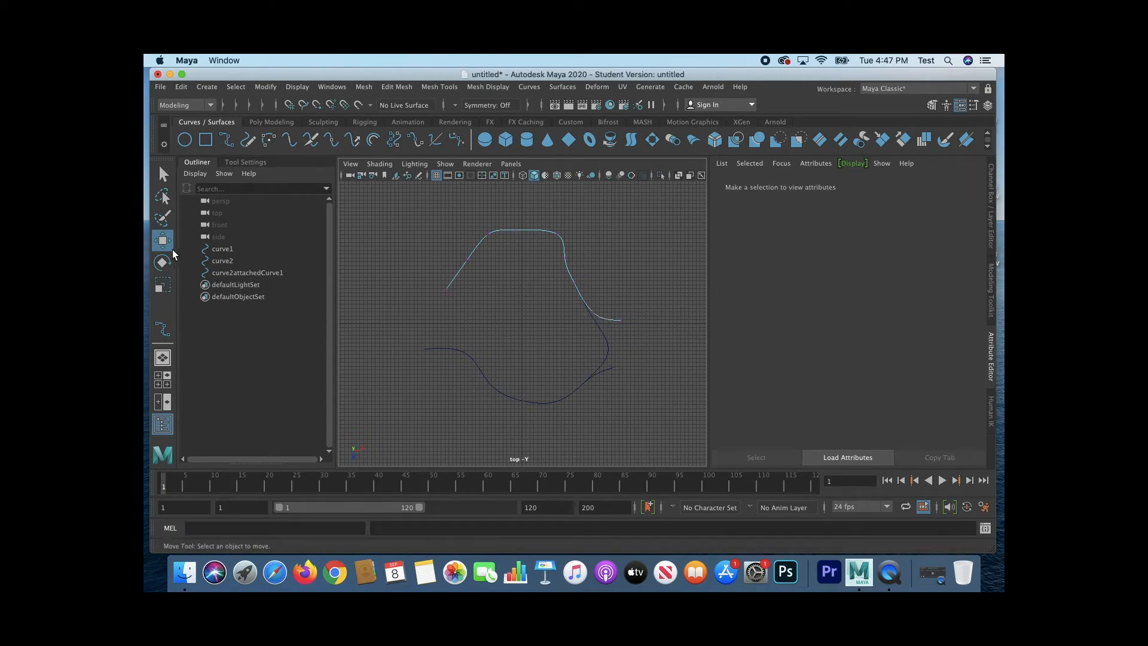
Show curve1's control vertices and adjust the ones around its upper-right bend
{"action": "right_click_drag", "start_coordinate": [587, 282], "coordinate": [502, 282]}
{"action": "left_click_drag", "start_coordinate": [564, 217], "coordinate": [609, 248]}
{"action": "left_click_drag", "start_coordinate": [525, 282], "coordinate": [494, 249]}
Move the attached curve straight down so it sits apart from its two source curves
{"action": "left_click", "coordinate": [571, 333]}
{"action": "left_click", "coordinate": [606, 348]}
{"action": "left_click_drag", "start_coordinate": [522, 358], "coordinate": [522, 400]}
Reshape the upper-left part of curve1 by moving its control vertices
{"action": "left_click", "coordinate": [549, 228]}
{"action": "right_click_drag", "start_coordinate": [551, 228], "coordinate": [500, 229]}
{"action": "left_click_drag", "start_coordinate": [481, 213], "coordinate": [517, 299]}
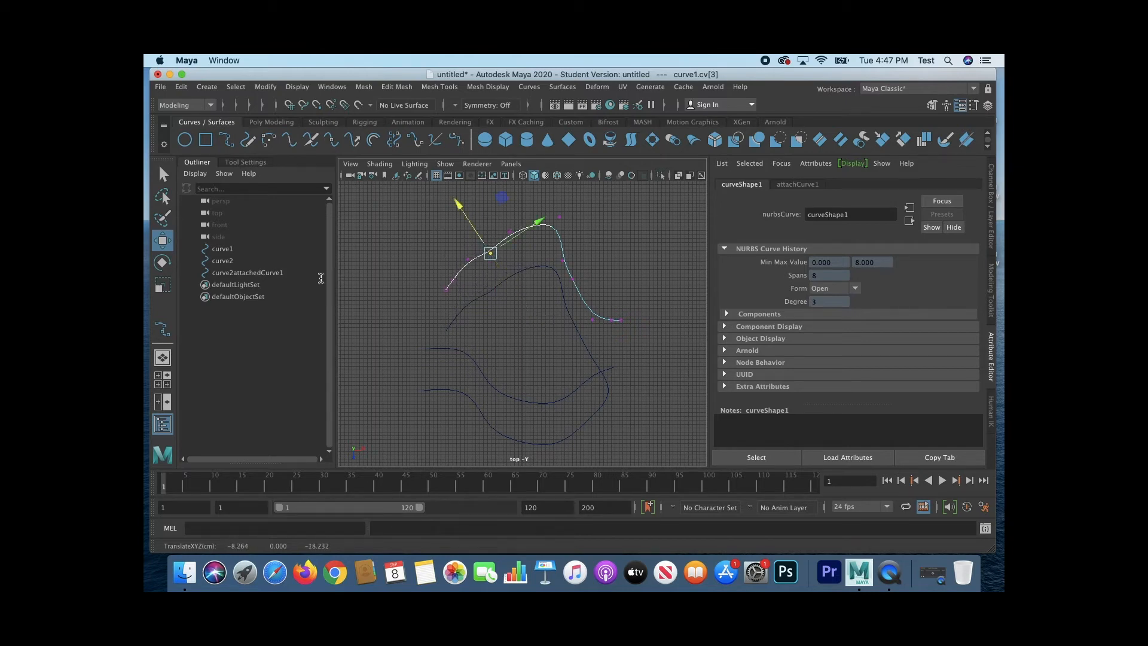
Delete the source curves curve1 and curve2, and move the remaining attached curve up toward the grid centre
{"action": "left_click", "coordinate": [239, 271]}
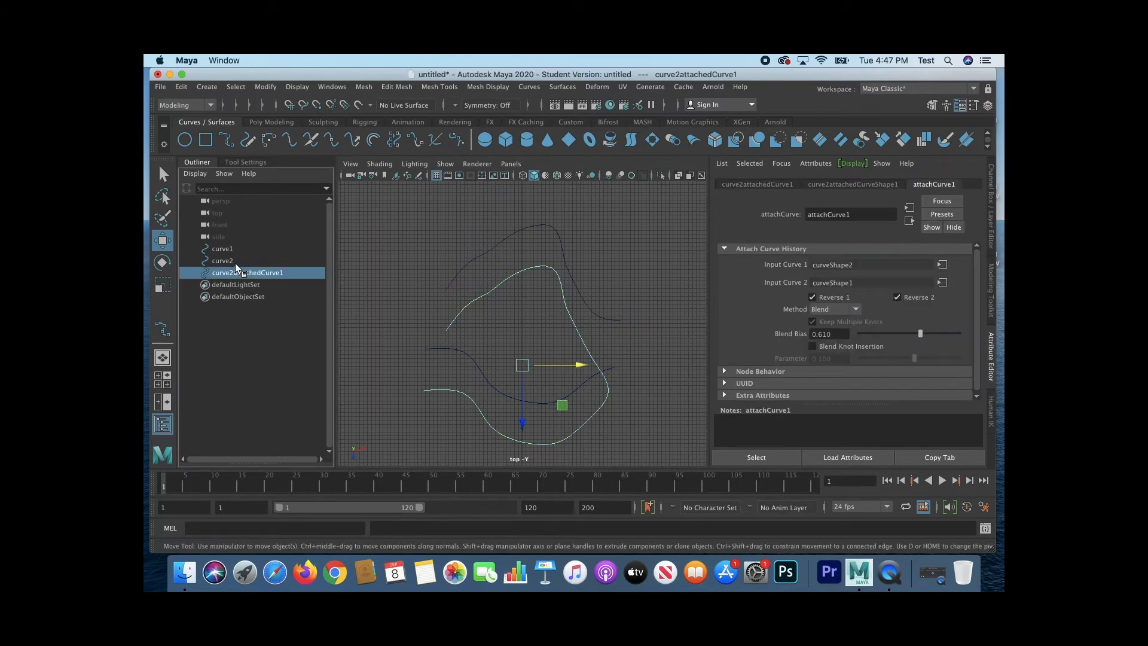
{"action": "left_click", "coordinate": [235, 262]}
{"action": "left_click", "coordinate": [225, 249]}
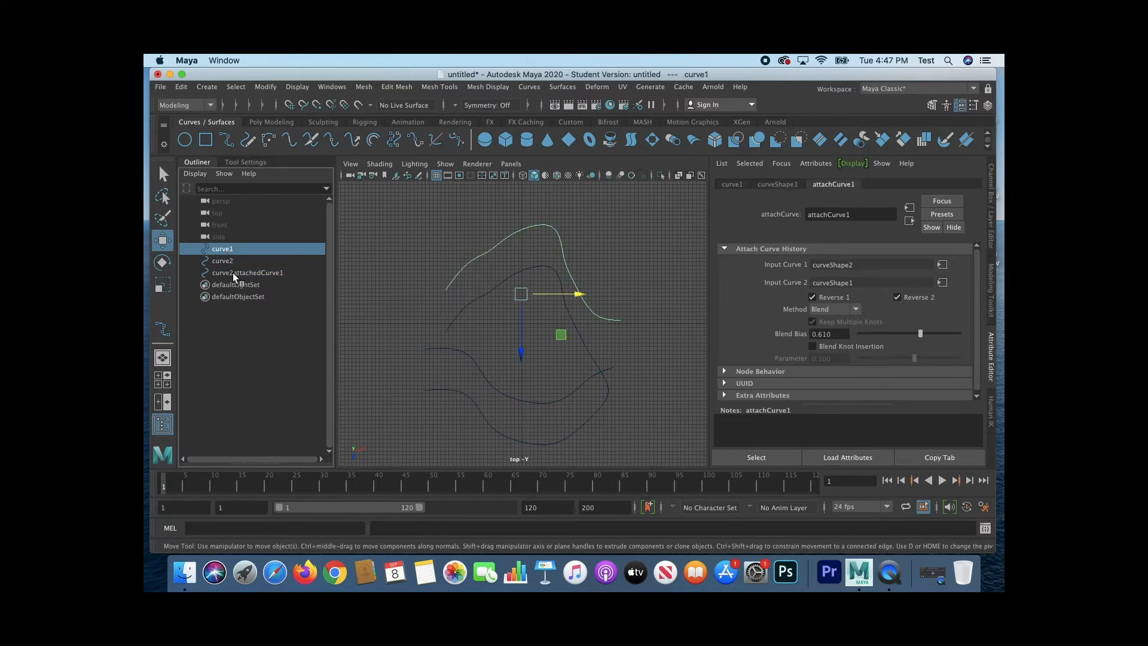
{"action": "left_click", "coordinate": [232, 272]}
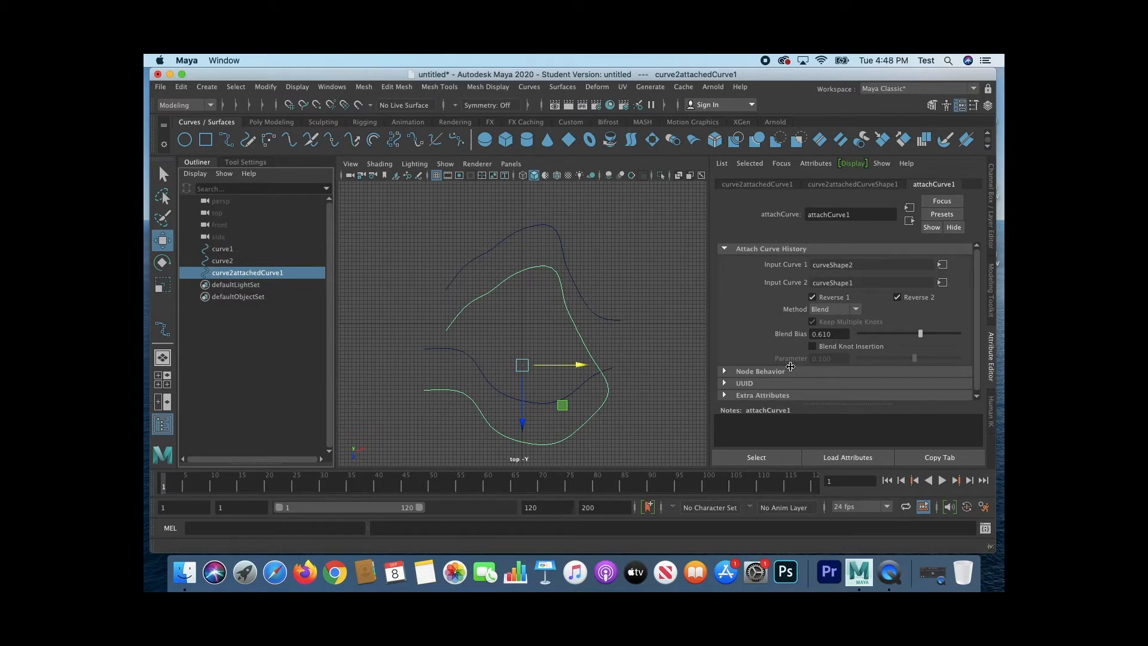
{"action": "left_click", "coordinate": [622, 318]}
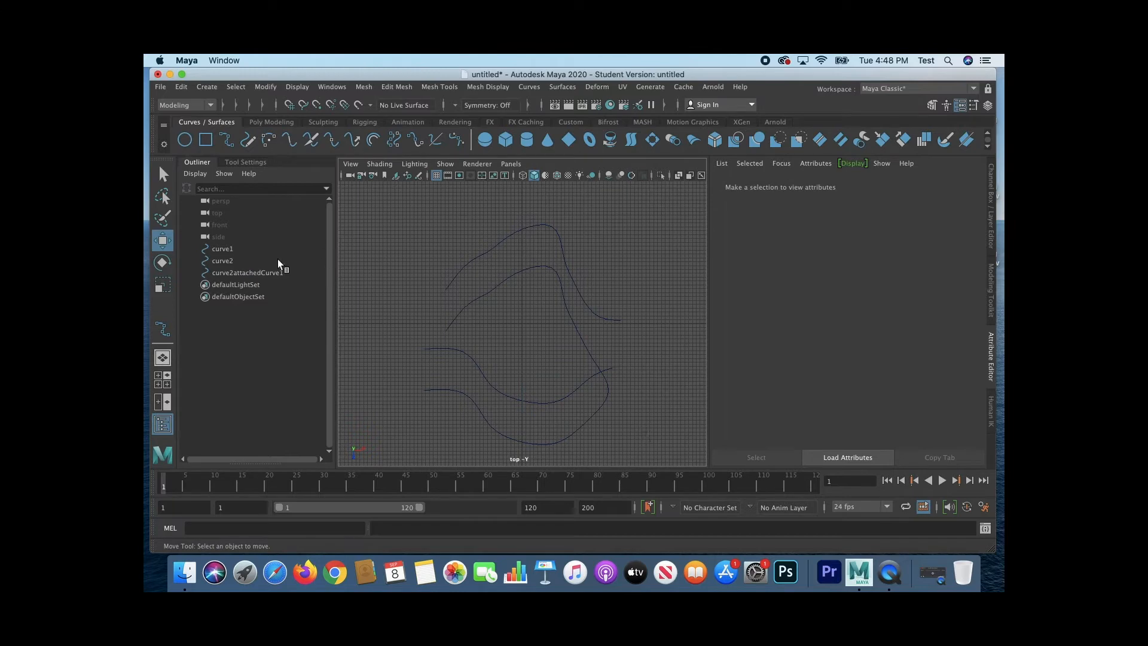
{"action": "left_click", "coordinate": [241, 250]}
{"action": "left_click", "coordinate": [233, 261], "text": "shift"}
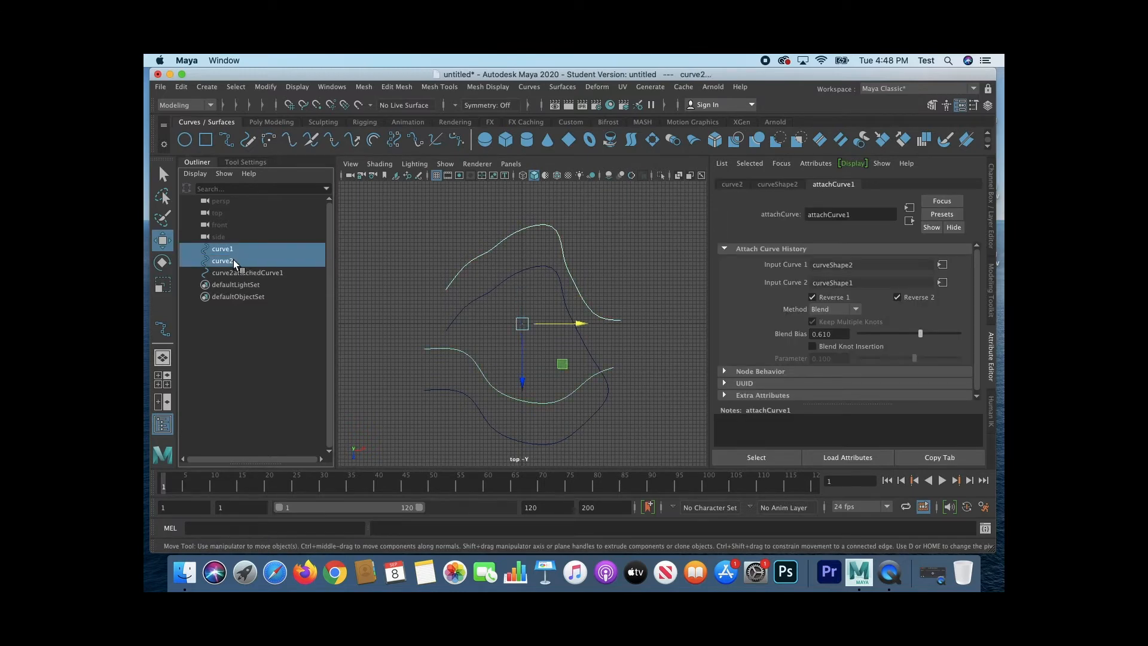
{"action": "key", "text": "Delete"}
{"action": "left_click", "coordinate": [557, 305]}
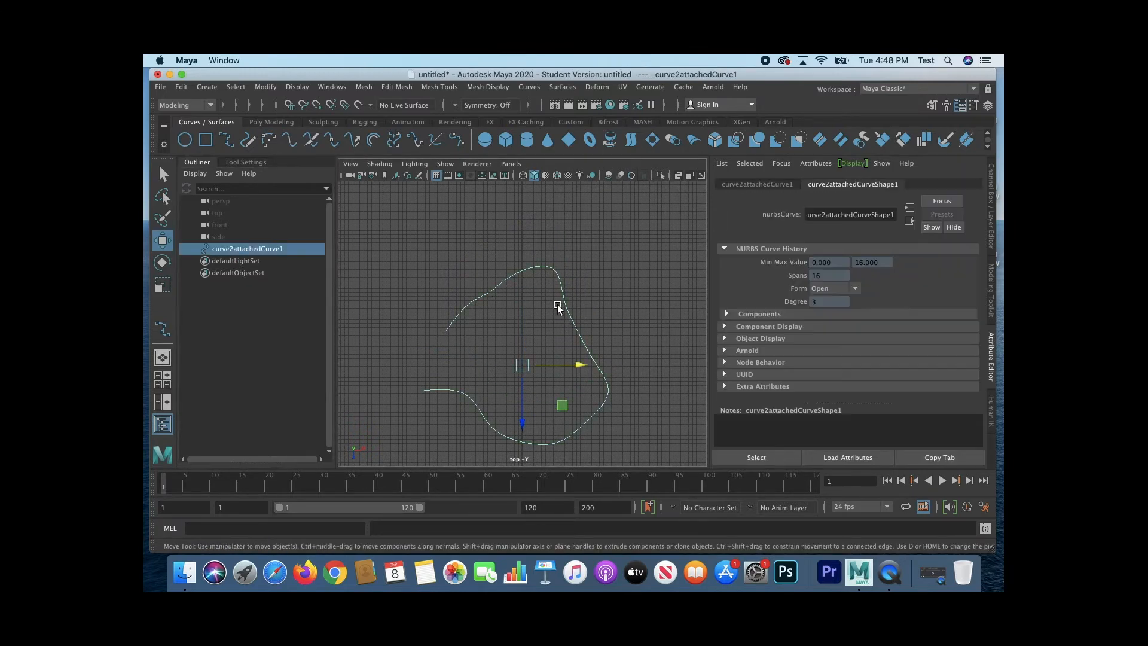
{"action": "left_click_drag", "start_coordinate": [521, 418], "coordinate": [512, 386]}
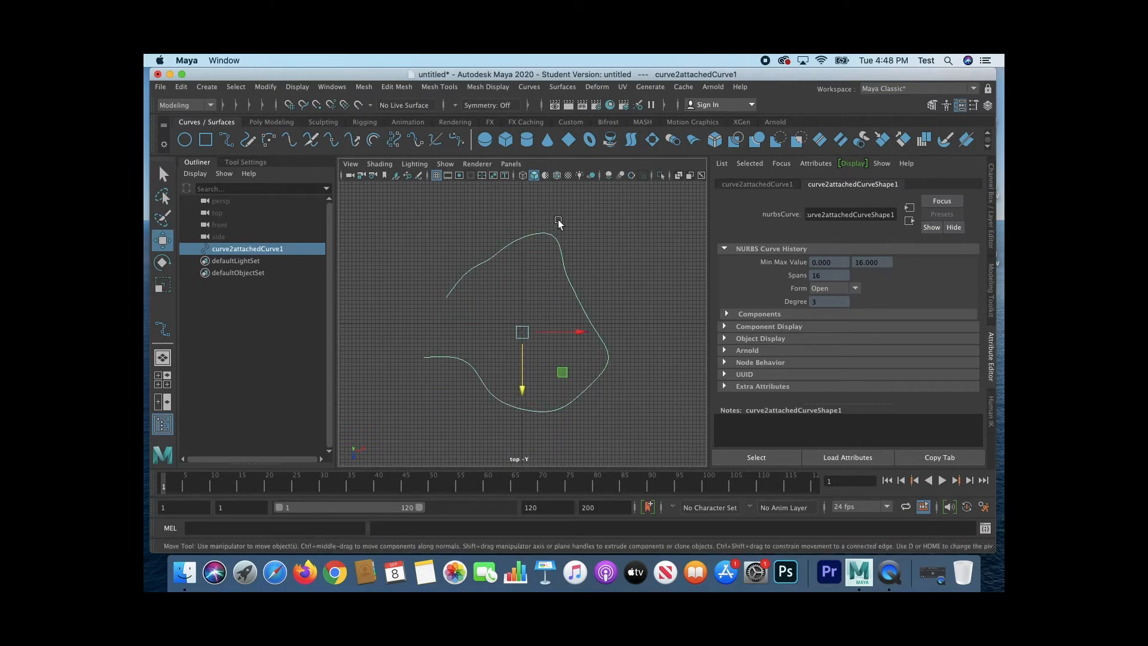
Detach the attached curve at the edit point midway down its right side
{"action": "right_click_drag", "start_coordinate": [550, 238], "coordinate": [546, 274]}
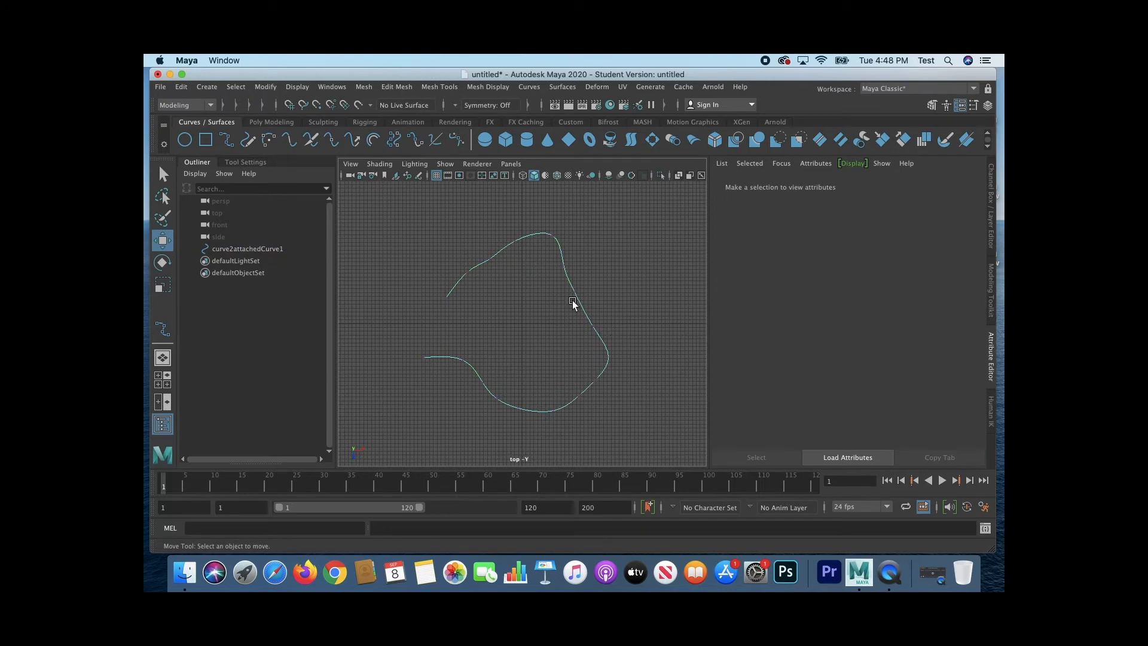
{"action": "left_click", "coordinate": [574, 291]}
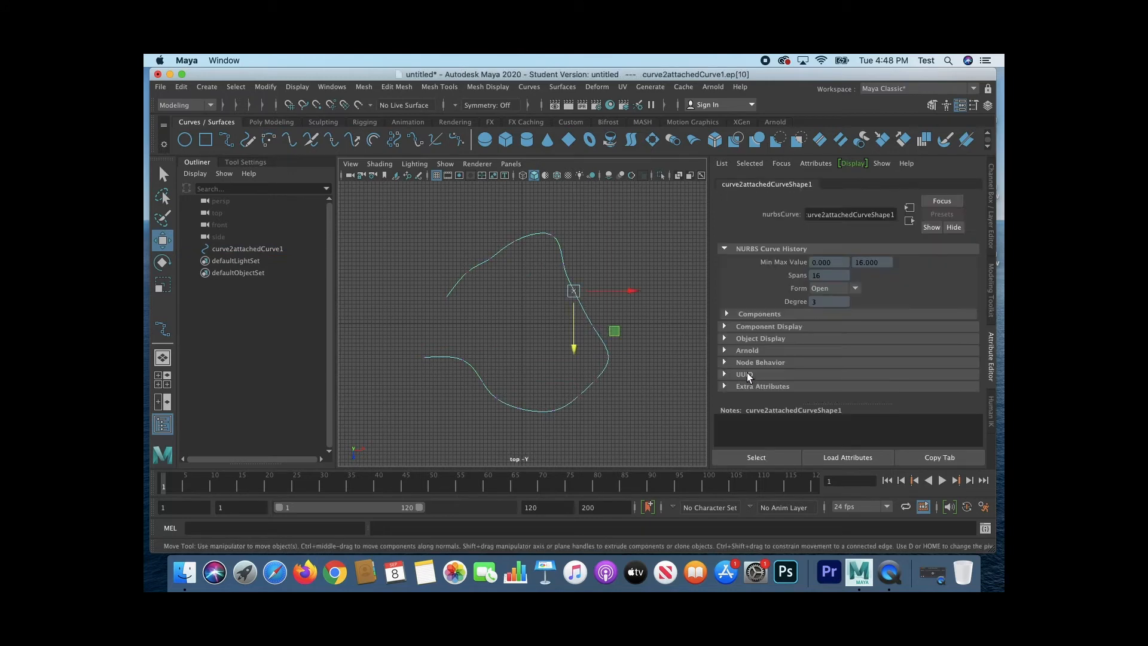
{"action": "left_click", "coordinate": [309, 142]}
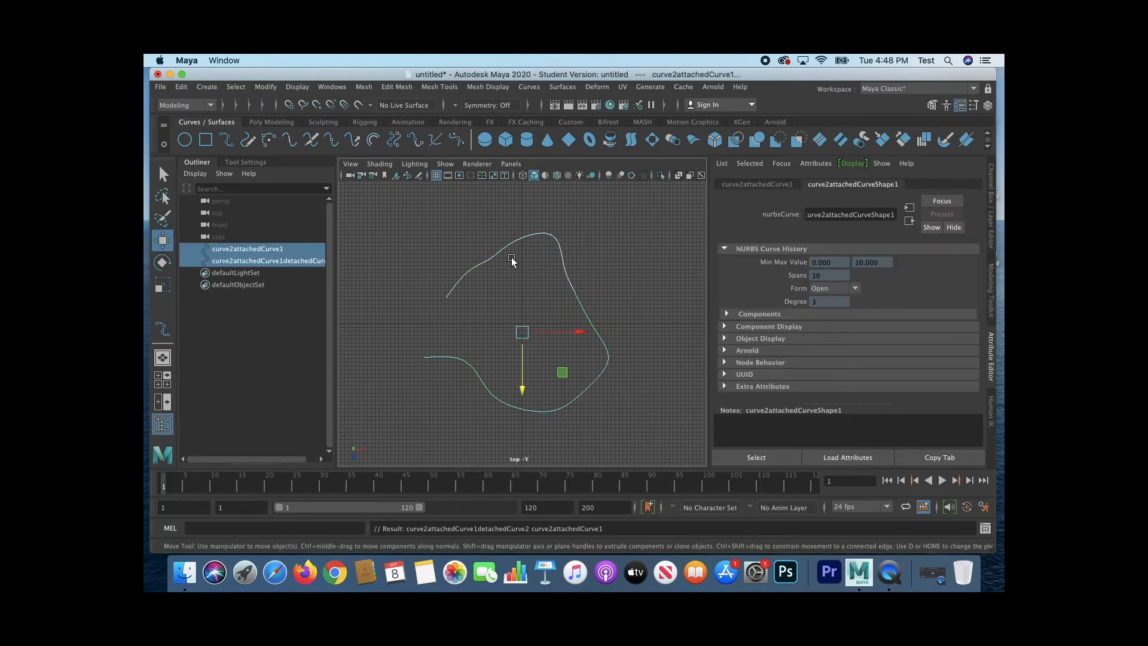
Select the detached upper piece and move it up and slightly left, away from the lower piece
{"action": "left_click", "coordinate": [548, 239]}
{"action": "left_click", "coordinate": [565, 264]}
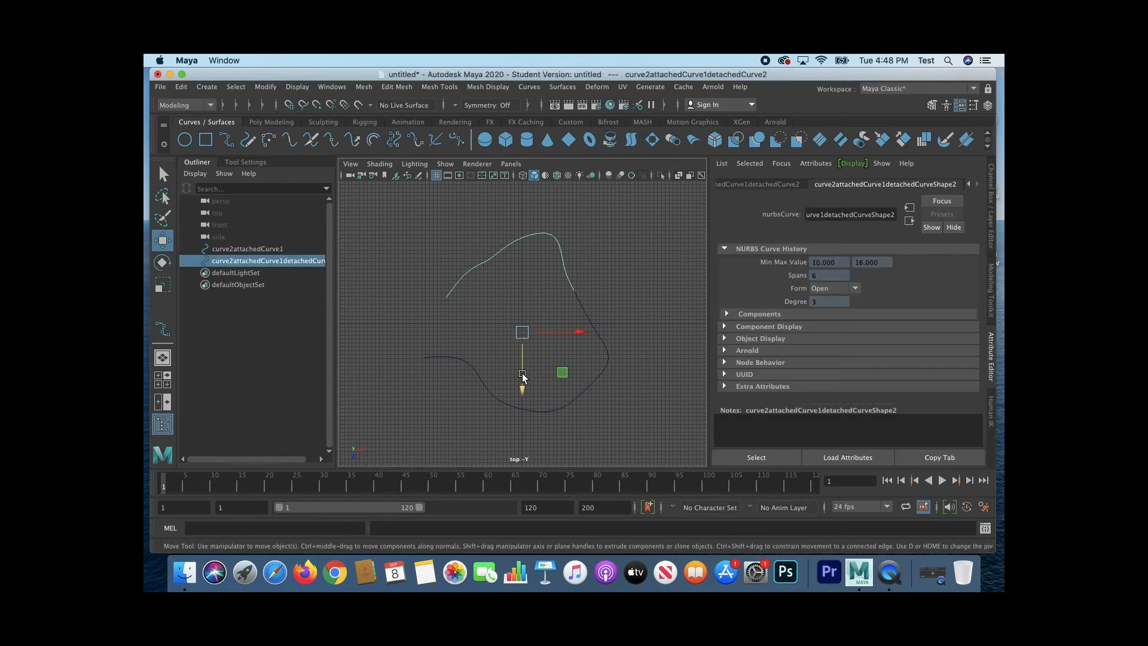
{"action": "left_click", "coordinate": [250, 239]}
{"action": "left_click", "coordinate": [251, 257]}
{"action": "left_click", "coordinate": [250, 251]}
{"action": "left_click", "coordinate": [250, 259]}
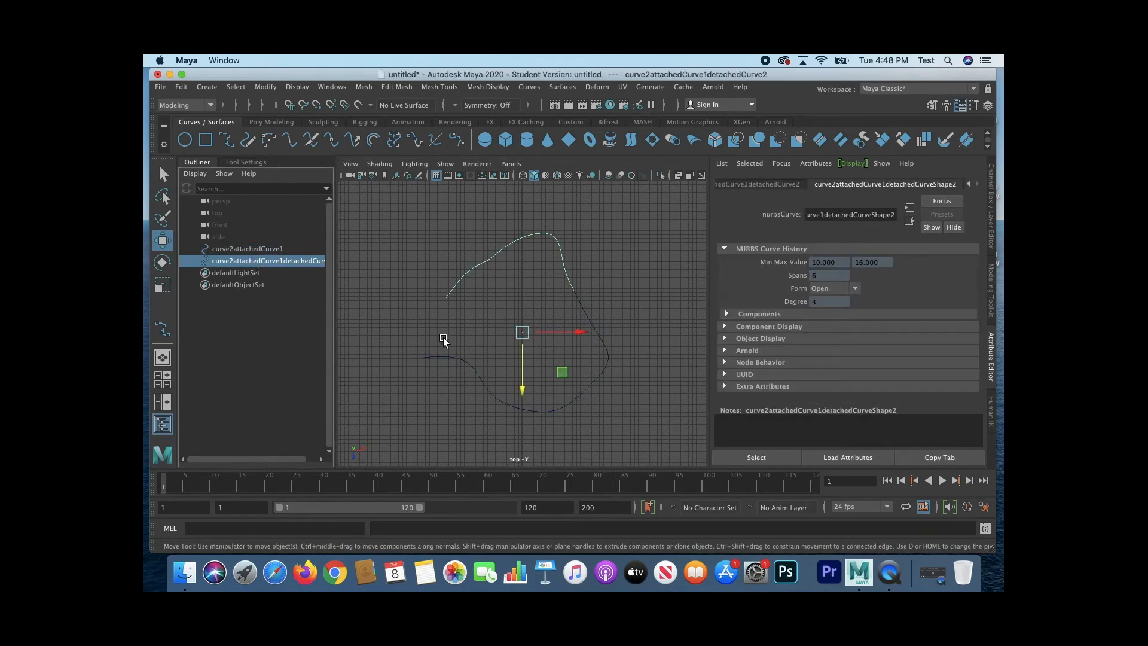
{"action": "mouse_move", "coordinate": [522, 389]}
{"action": "left_mouse_down"}
{"action": "mouse_move", "coordinate": [521, 349]}
{"action": "mouse_move", "coordinate": [522, 369]}
{"action": "left_mouse_up"}
{"action": "left_click_drag", "start_coordinate": [578, 312], "coordinate": [557, 303]}
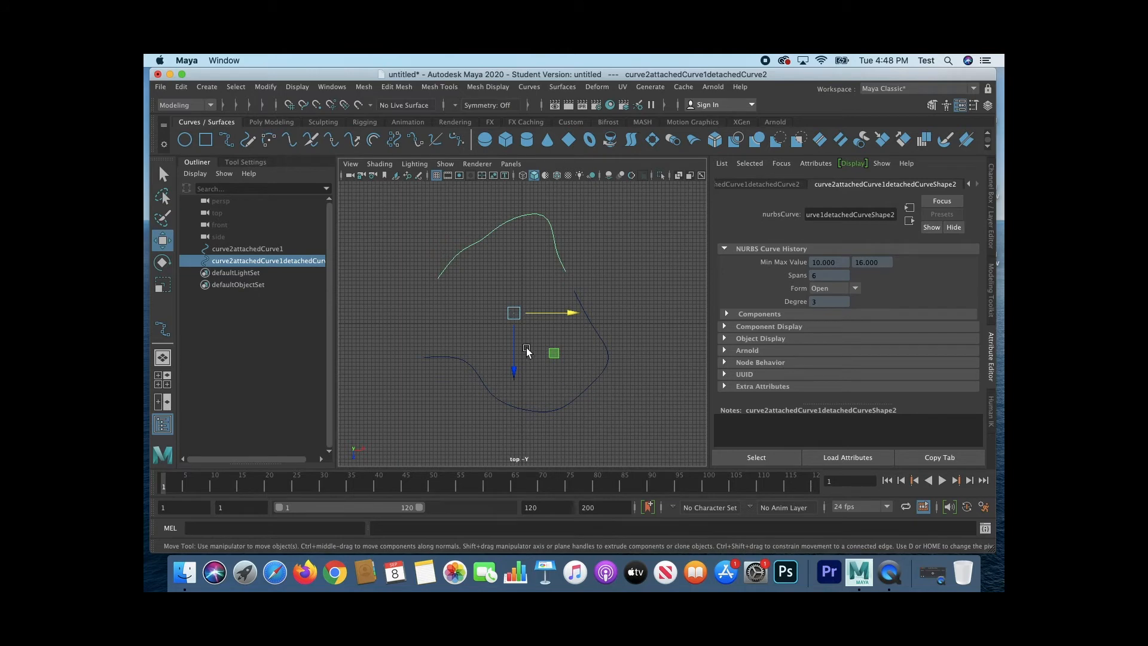
Select the detached upper curve and lengthen its left end by applying Extend Curve repeatedly
{"action": "left_click", "coordinate": [263, 248]}
{"action": "left_click", "coordinate": [262, 260]}
{"action": "left_click", "coordinate": [263, 248]}
{"action": "left_click", "coordinate": [264, 260]}
{"action": "left_click", "coordinate": [263, 249]}
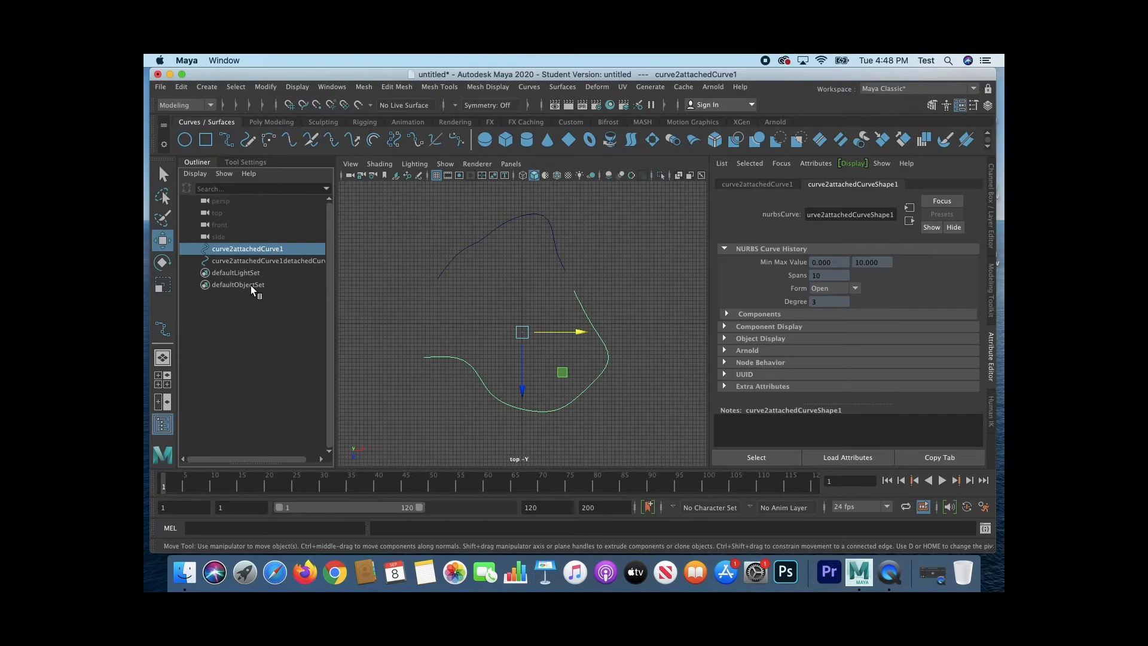
{"action": "left_click", "coordinate": [254, 261]}
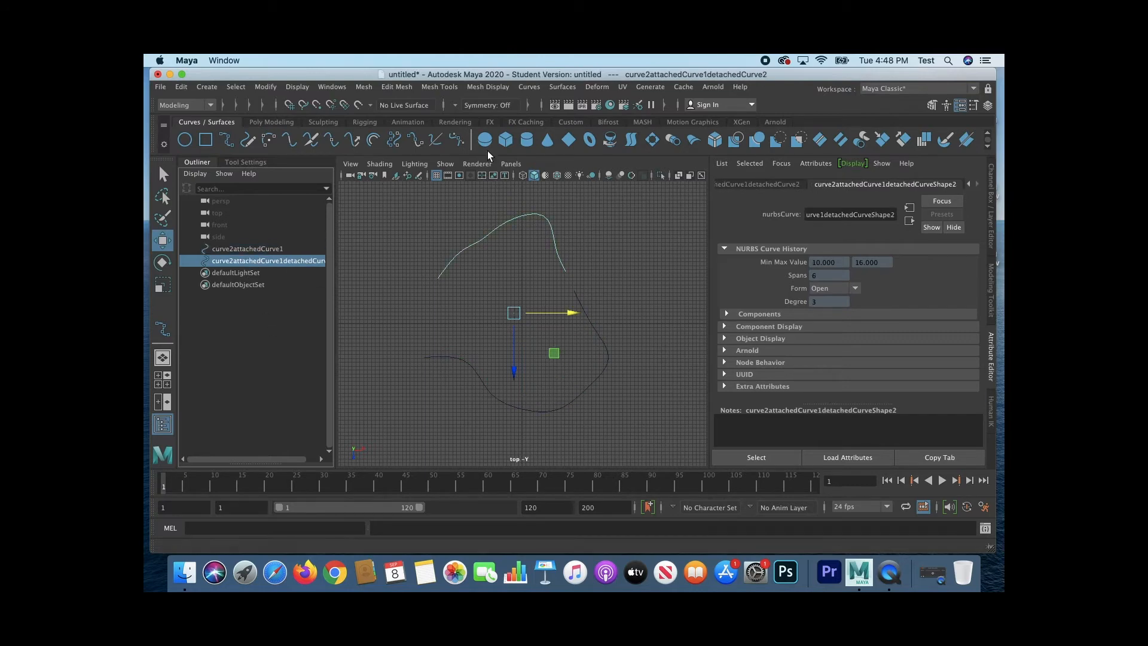
{"action": "left_click", "coordinate": [358, 141]}
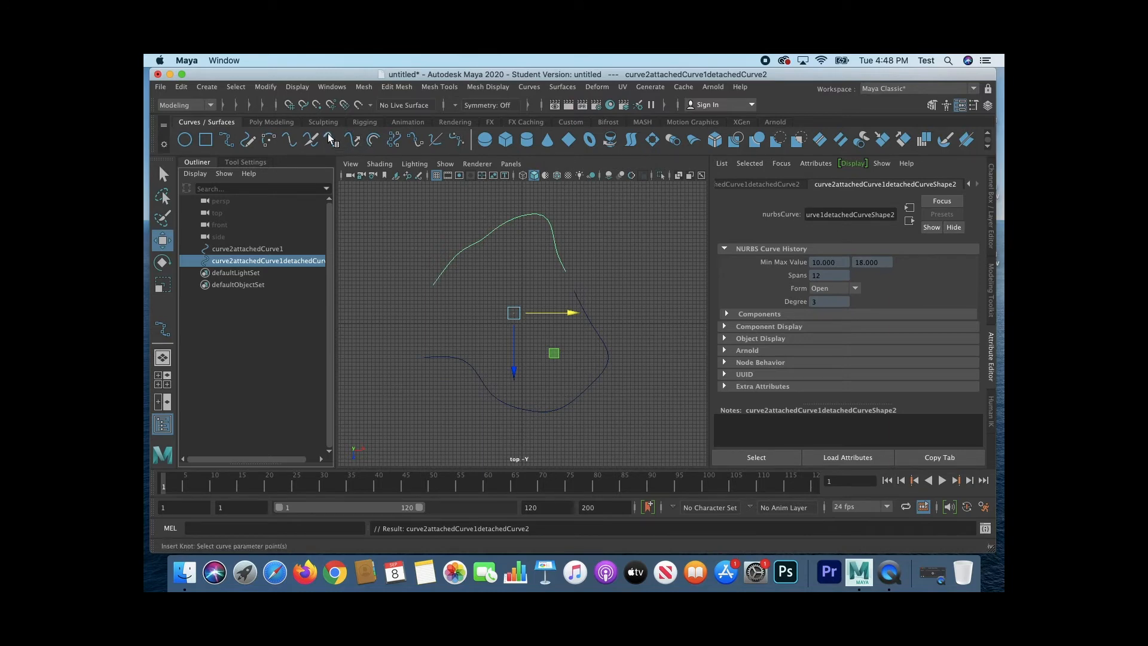
{"action": "left_click", "coordinate": [354, 142]}
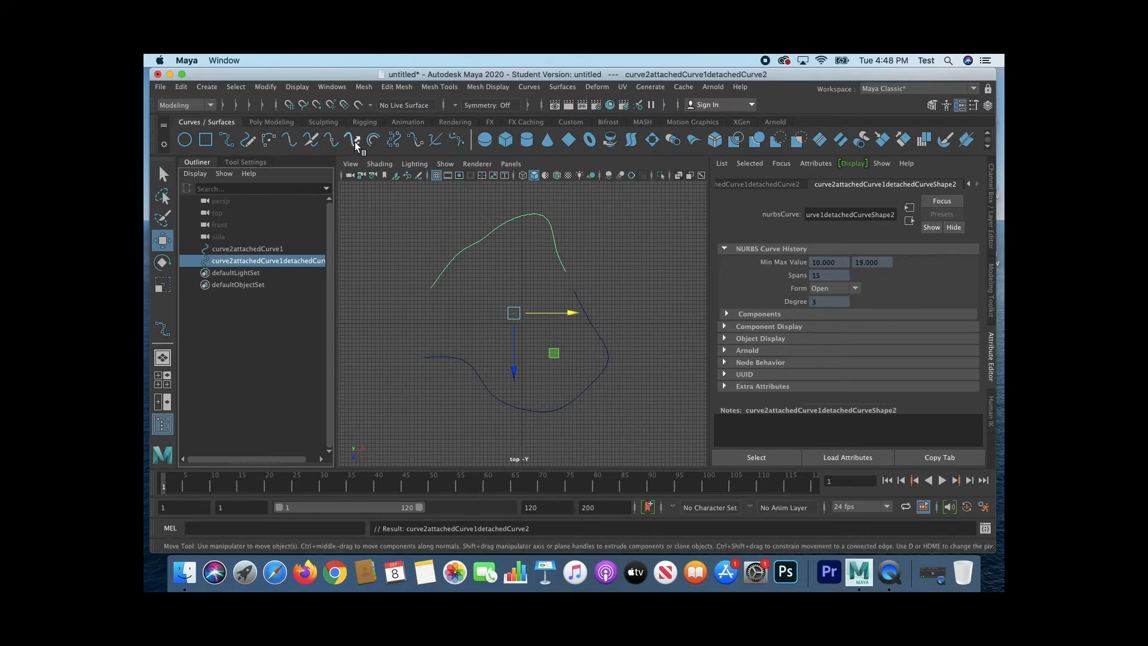
{"action": "left_click", "coordinate": [354, 142]}
{"action": "right_click", "coordinate": [372, 145]}
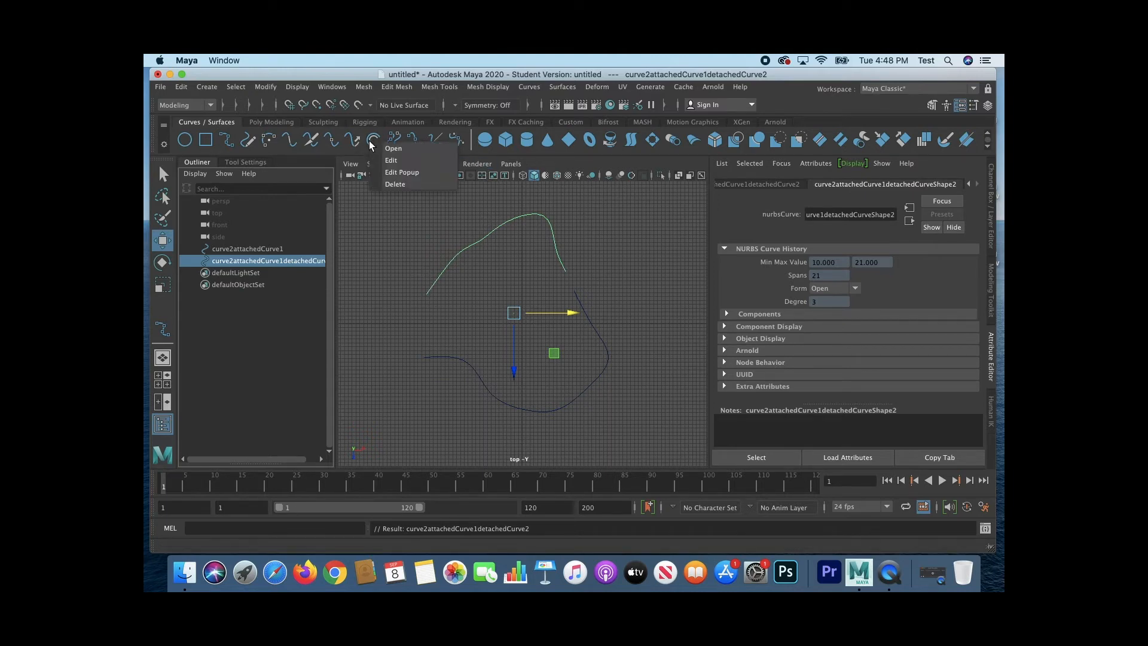
{"action": "key", "text": "Escape"}
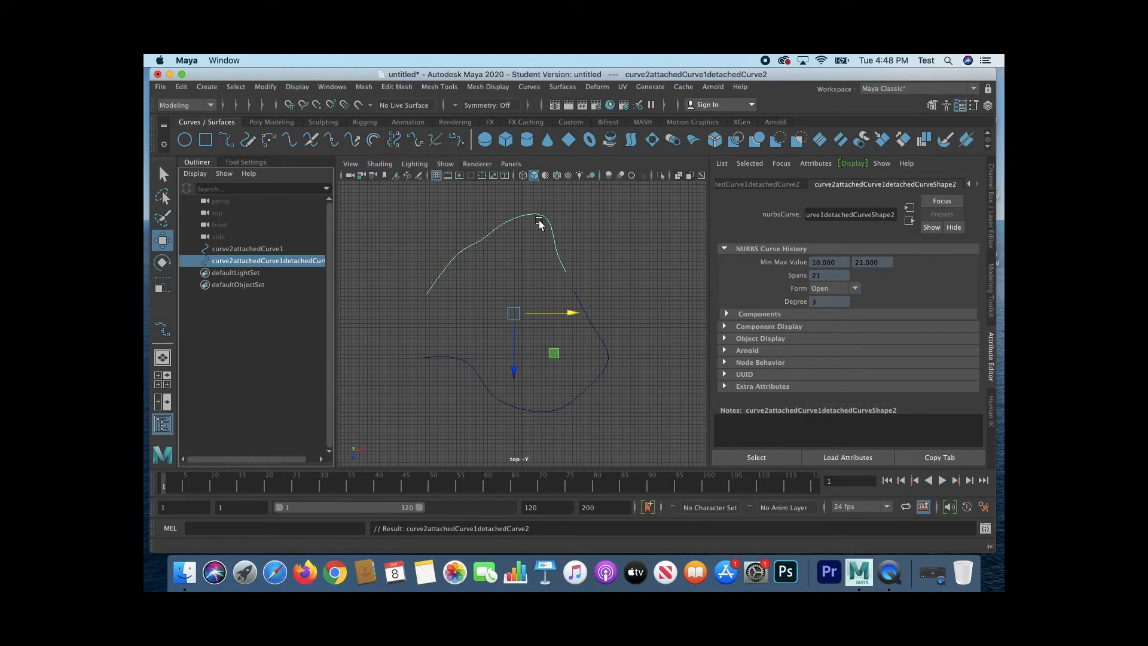
{"action": "scroll", "coordinate": [477, 232], "scroll_direction": "up", "scroll_amount": 4}
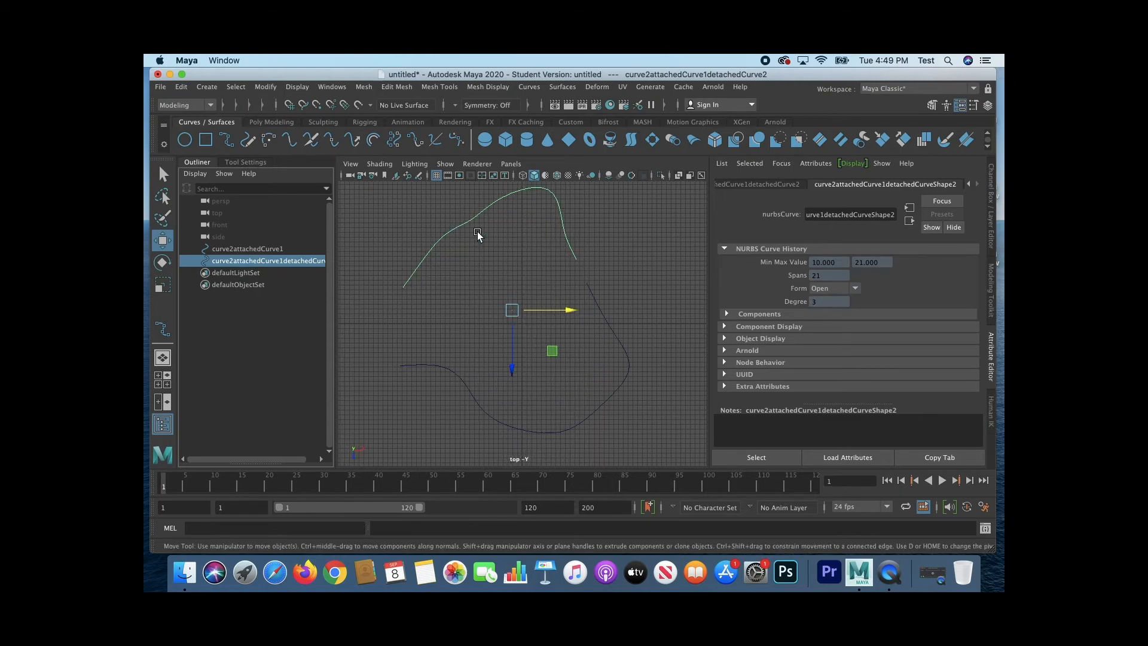
Create an offset copy of the extended upper curve with Offset Curve at a distance of 1
{"action": "scroll", "coordinate": [475, 230], "scroll_direction": "down", "scroll_amount": 3}
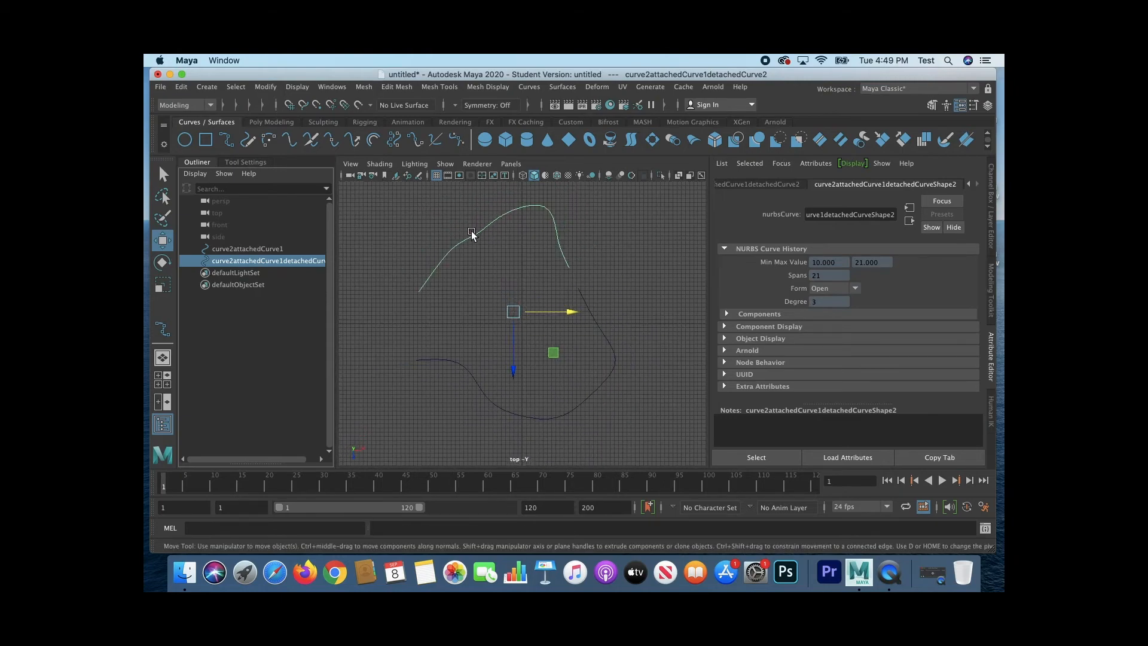
{"action": "left_click", "coordinate": [371, 139]}
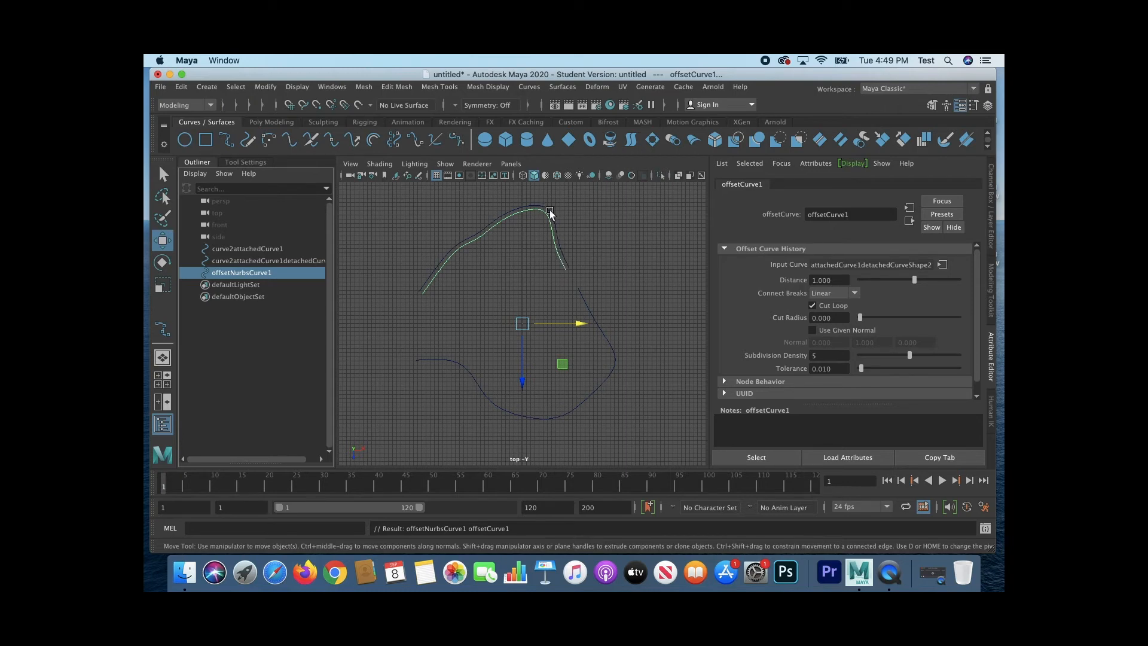
Reselect the original upper curve and use Add Points to continue it in an S-shaped path looping down, across and around the lower curve
{"action": "left_click", "coordinate": [457, 246]}
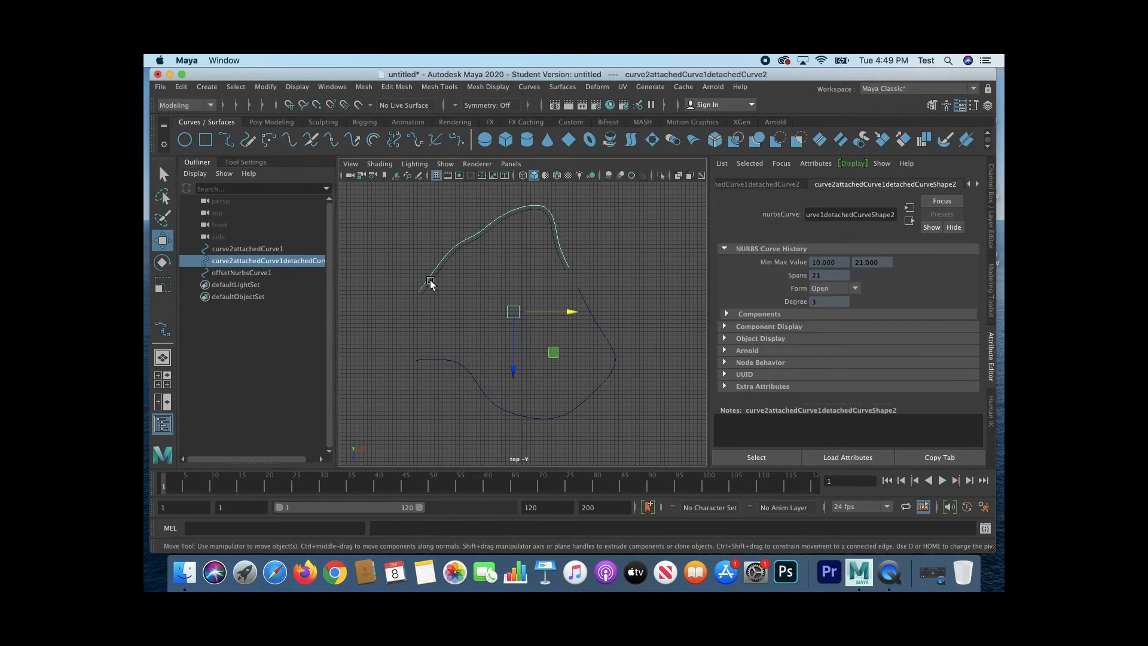
{"action": "left_click", "coordinate": [425, 281]}
{"action": "left_click", "coordinate": [439, 271]}
{"action": "left_click", "coordinate": [440, 271]}
{"action": "left_click", "coordinate": [419, 139]}
{"action": "left_click", "coordinate": [538, 200]}
{"action": "left_click", "coordinate": [508, 268]}
{"action": "left_click", "coordinate": [428, 317]}
{"action": "left_click", "coordinate": [433, 339]}
{"action": "left_click", "coordinate": [485, 352]}
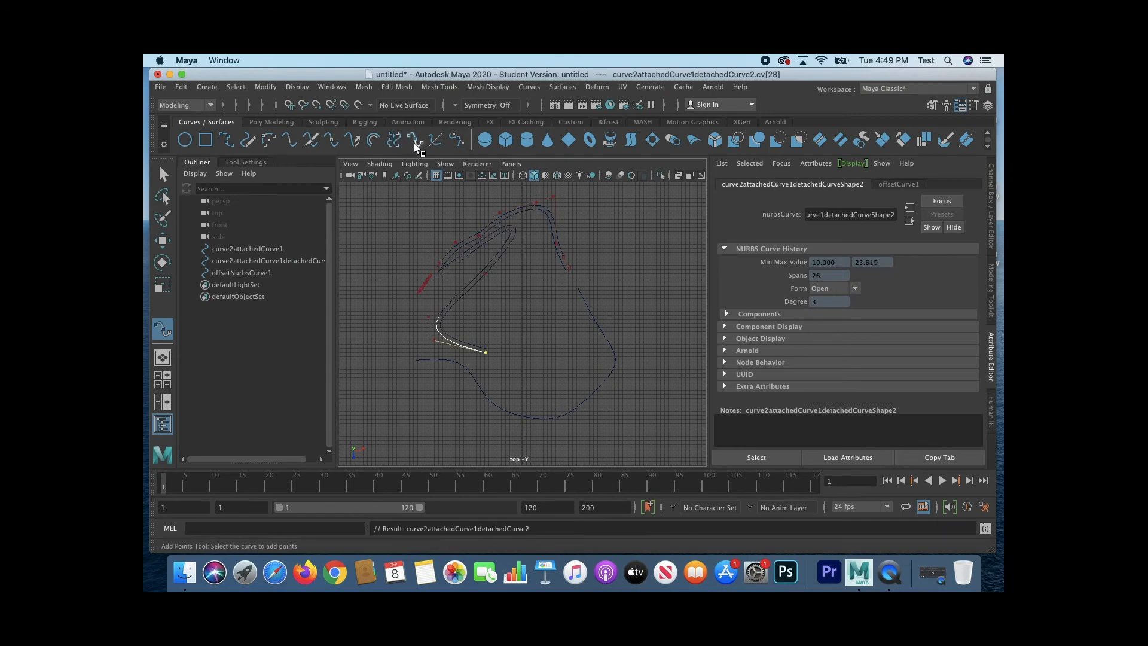
{"action": "left_click", "coordinate": [525, 361]}
{"action": "left_click", "coordinate": [565, 346]}
{"action": "left_click", "coordinate": [610, 296]}
{"action": "left_click", "coordinate": [625, 274]}
{"action": "left_click", "coordinate": [666, 321]}
{"action": "left_click", "coordinate": [674, 366]}
{"action": "left_click", "coordinate": [655, 401]}
{"action": "left_click", "coordinate": [637, 422]}
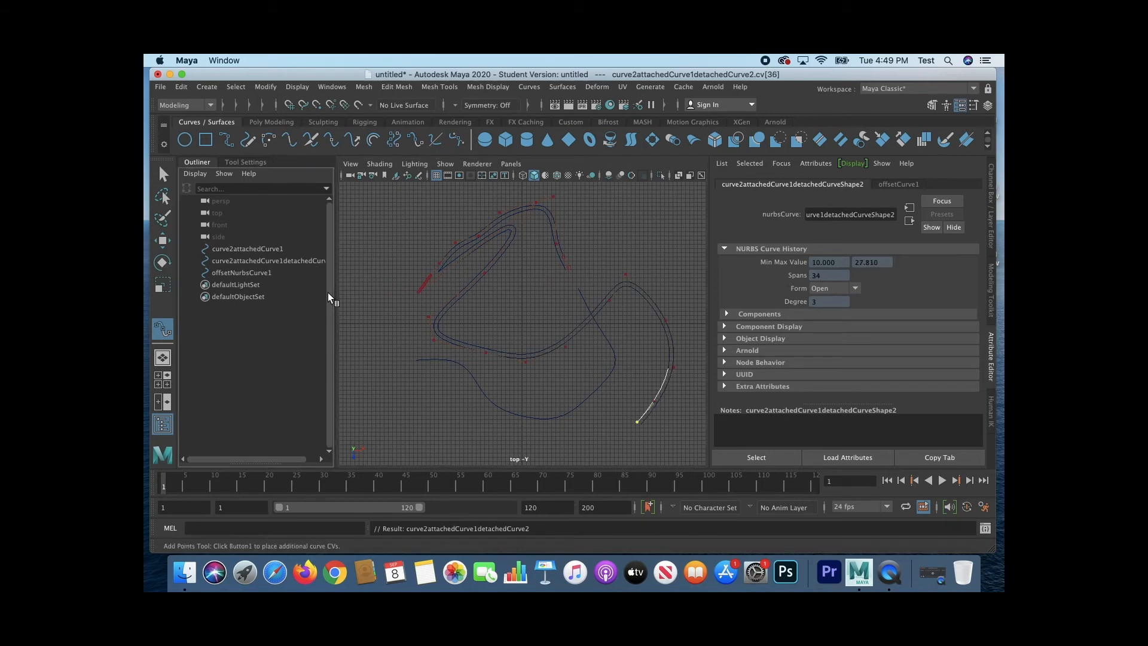
With the Edit Curve tool, pull the lengthened upper curve's far-left tip outward and raise the hump at its top
{"action": "left_click", "coordinate": [238, 260]}
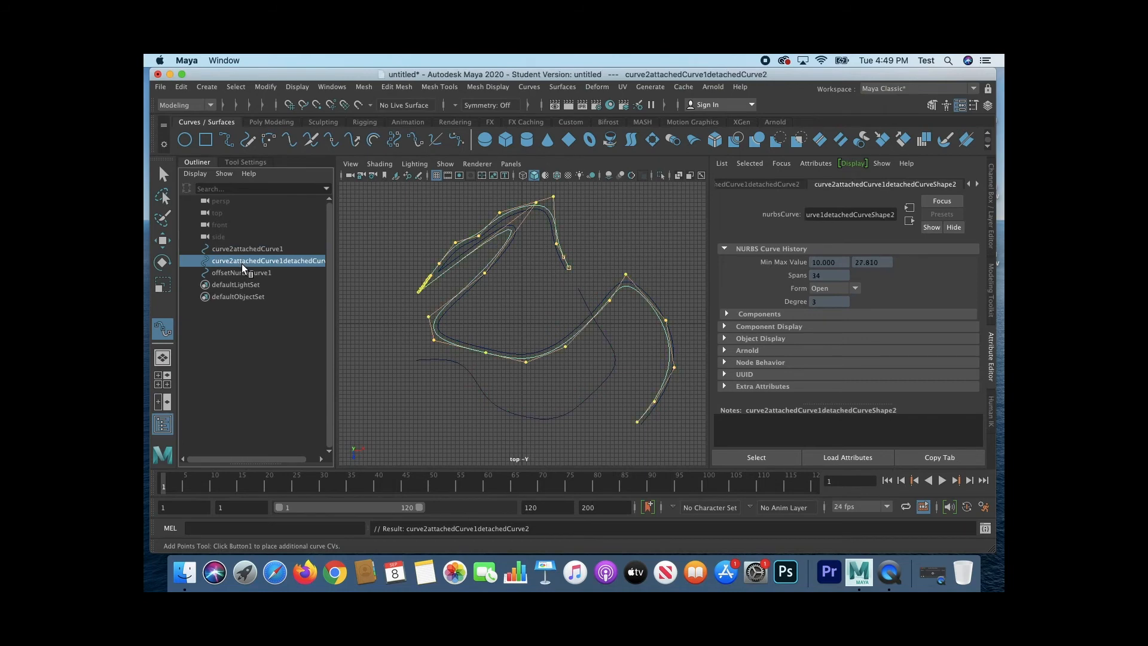
{"action": "left_click", "coordinate": [238, 249]}
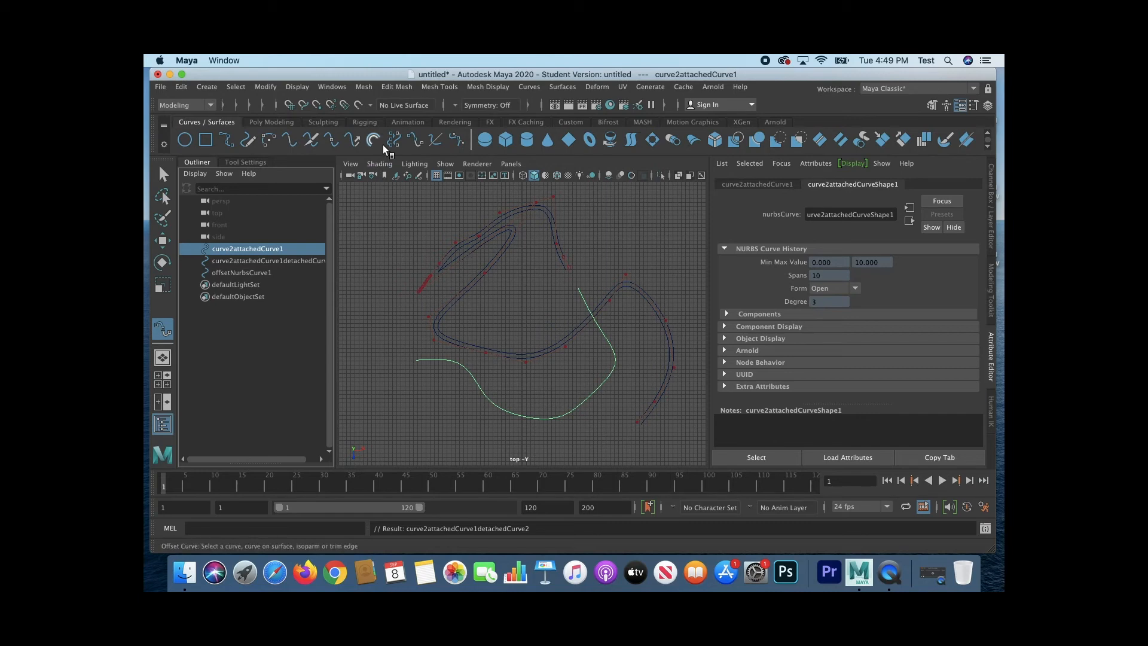
{"action": "left_click", "coordinate": [434, 137]}
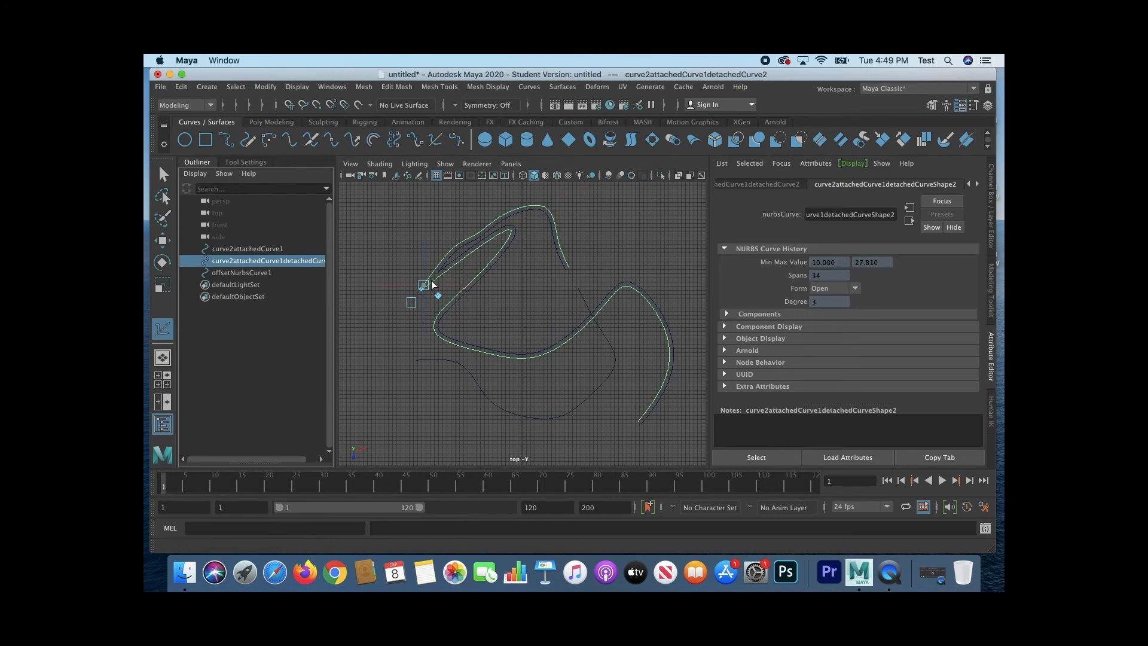
{"action": "left_click_drag", "start_coordinate": [425, 284], "coordinate": [428, 225]}
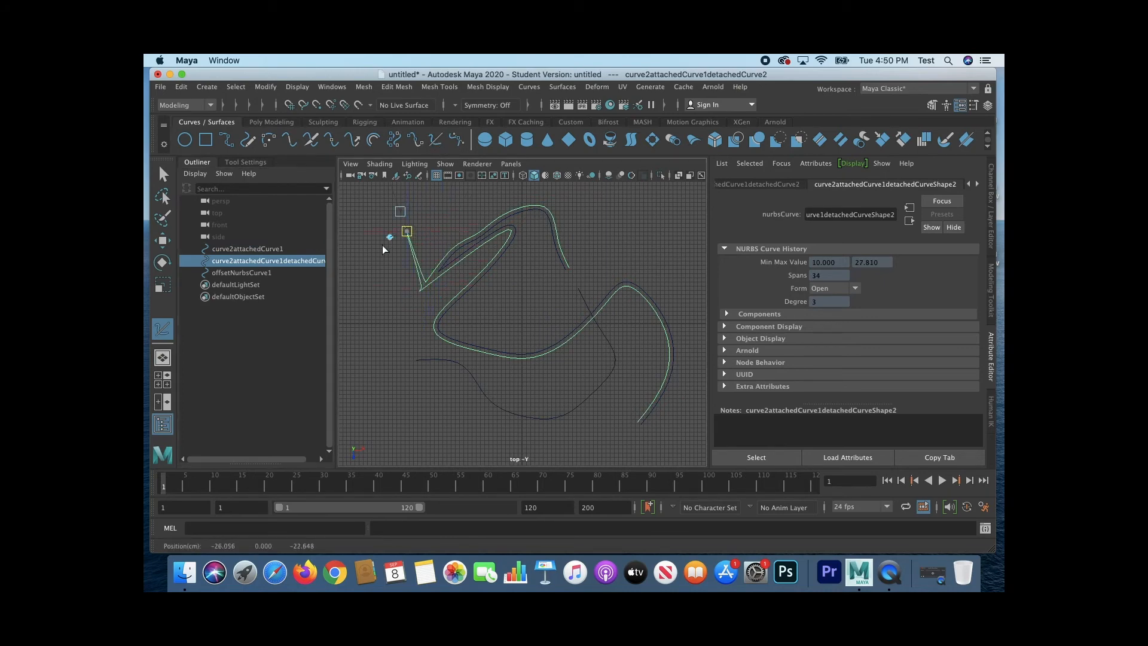
{"action": "left_click", "coordinate": [501, 214]}
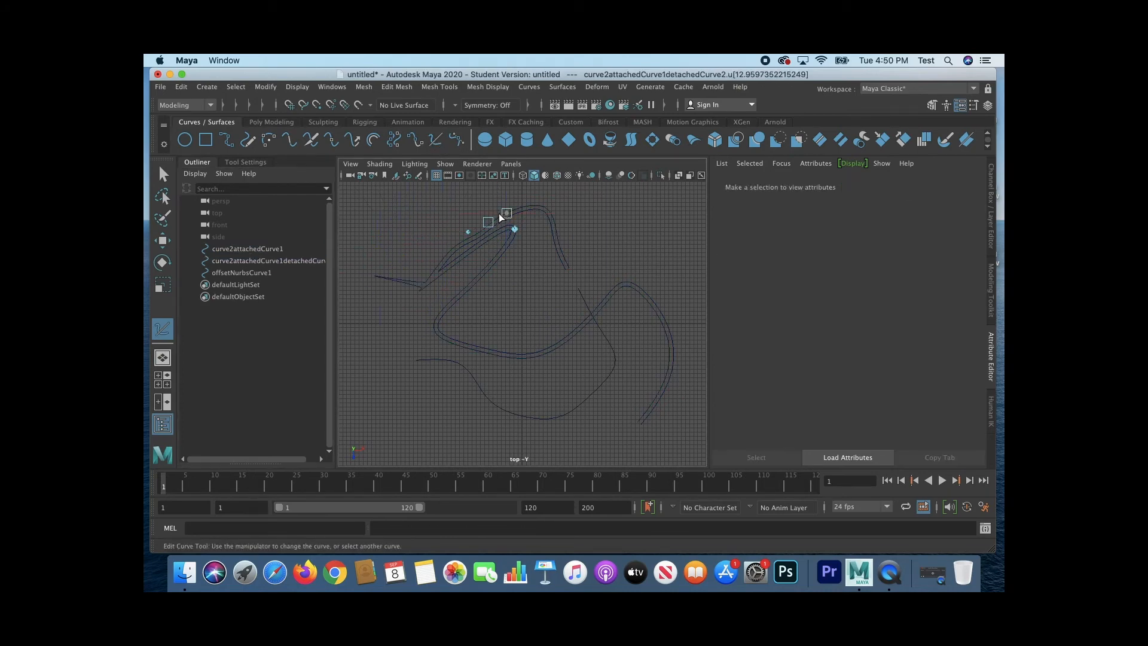
{"action": "mouse_move", "coordinate": [497, 198]}
{"action": "left_mouse_down"}
{"action": "mouse_move", "coordinate": [471, 184]}
{"action": "mouse_move", "coordinate": [495, 184]}
{"action": "left_mouse_up"}
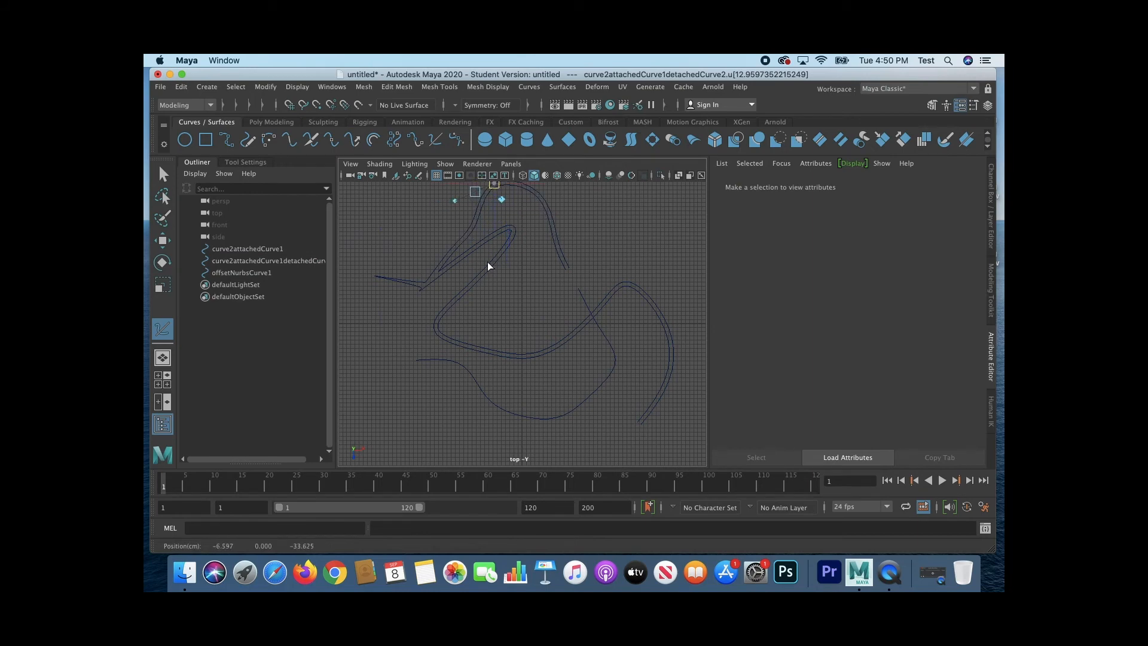
Nudge the long curve's bottom bend slightly upward, bend the lower curve's top end to the left, and try to edit the offset curve
{"action": "left_click", "coordinate": [523, 357]}
{"action": "left_click_drag", "start_coordinate": [523, 358], "coordinate": [582, 289]}
{"action": "left_click", "coordinate": [583, 300]}
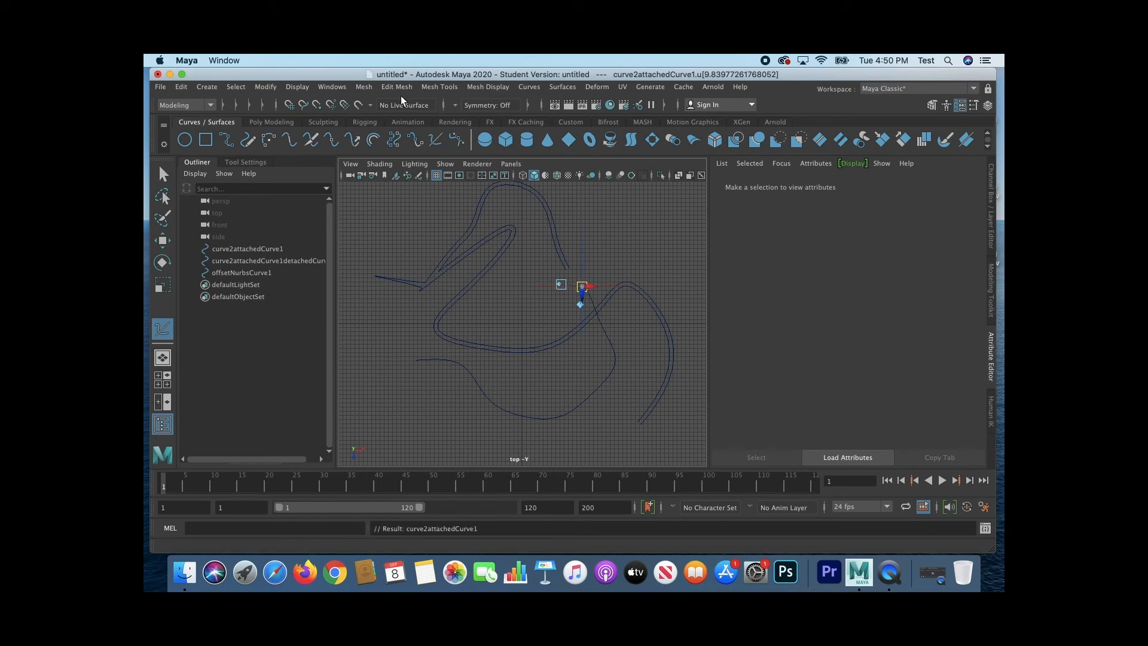
{"action": "left_click", "coordinate": [443, 306]}
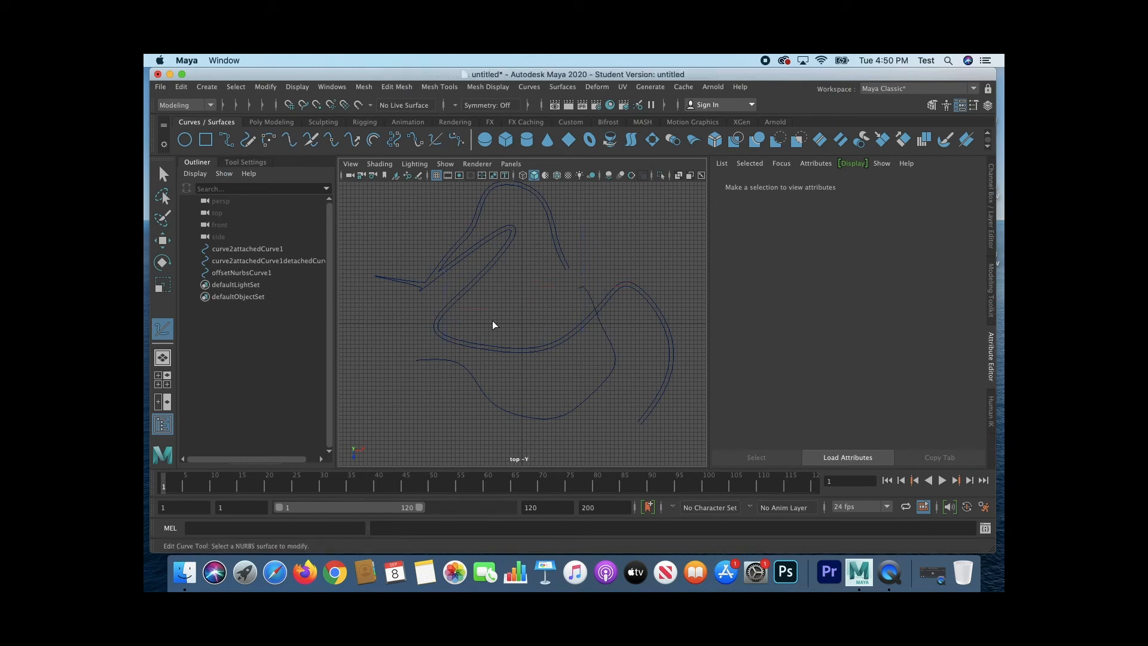
Delete all three curves, including the offset curve, to clear the scene
{"action": "left_click_drag", "start_coordinate": [231, 247], "coordinate": [230, 274]}
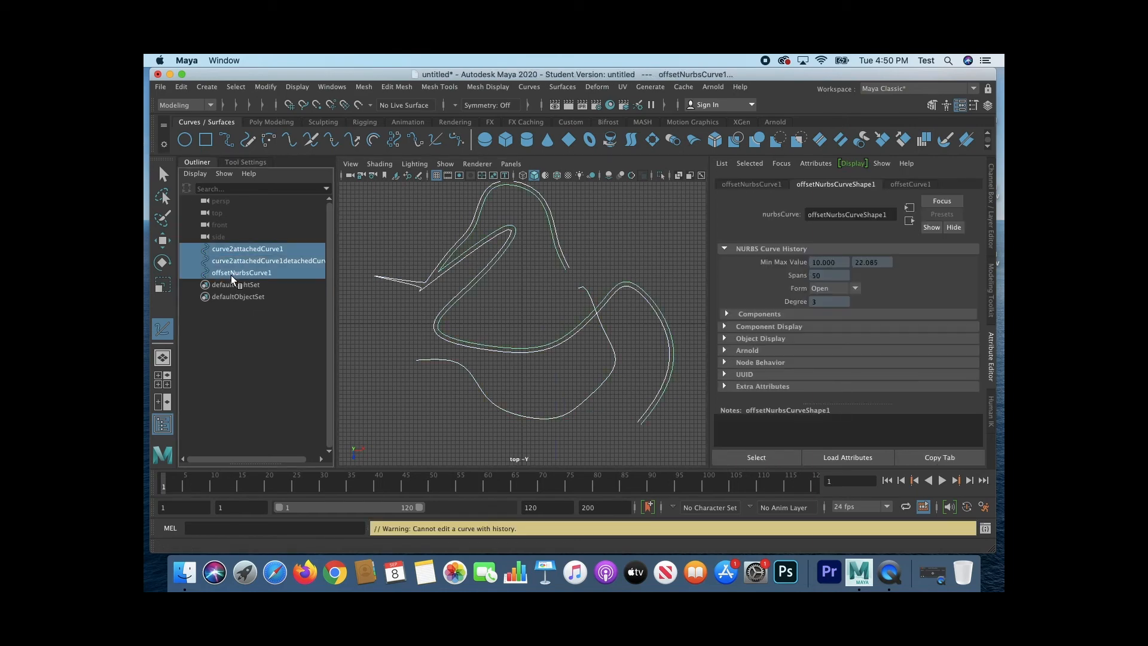
{"action": "key", "text": "Delete"}
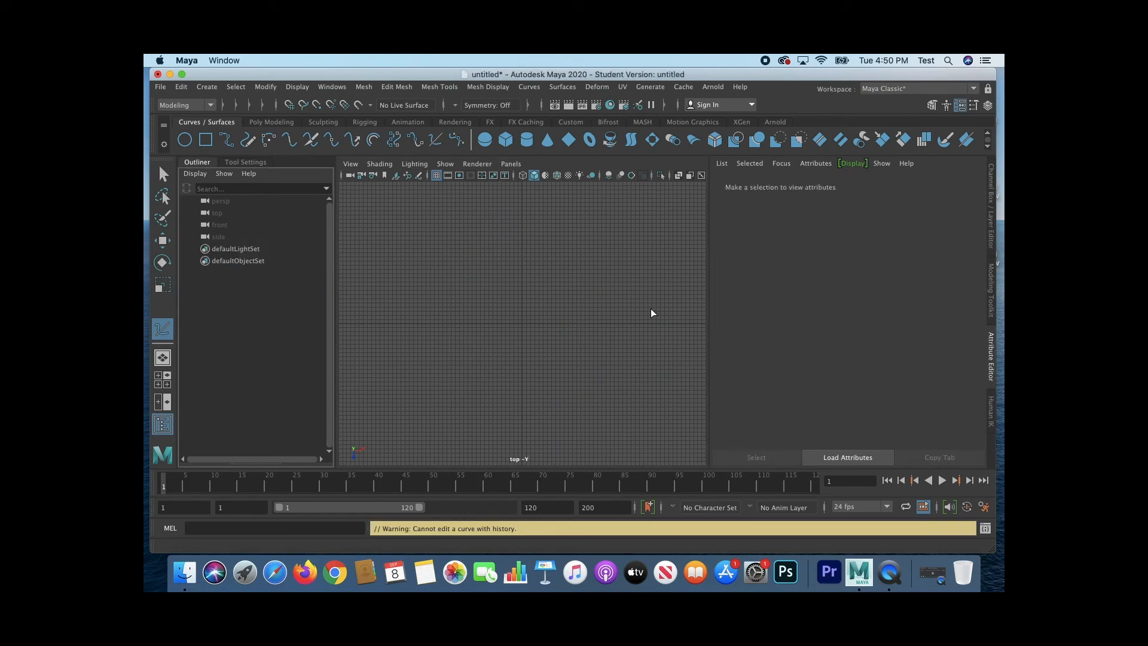
{"action": "left_click", "coordinate": [589, 405]}
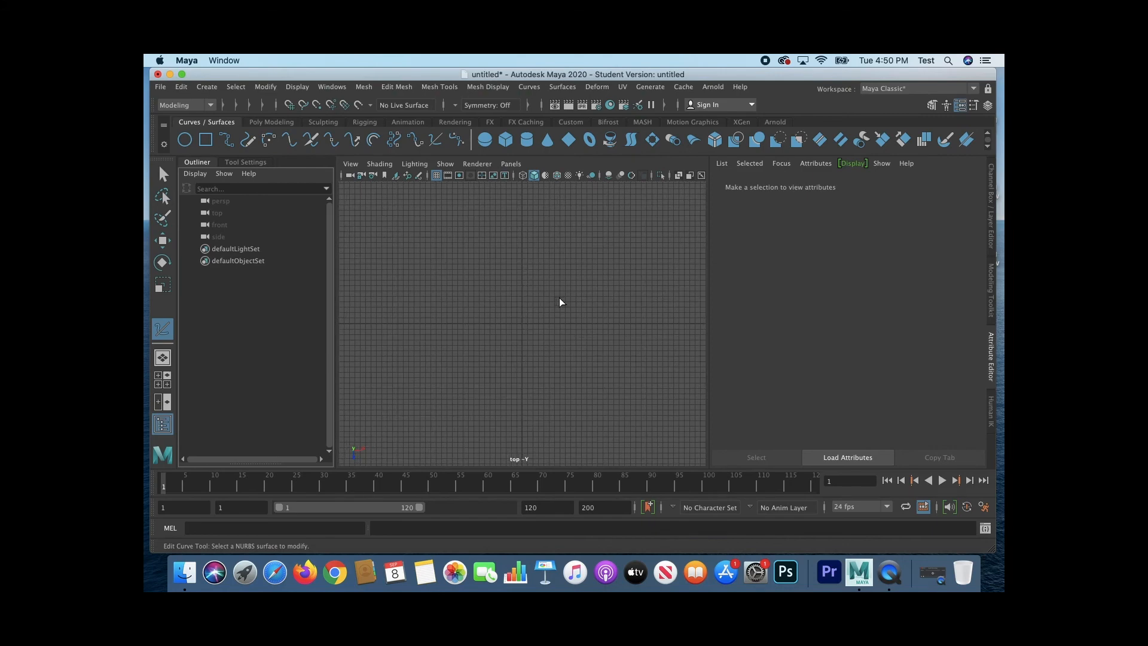
Draw an arched EP curve with seven edit points across the grid in the top view
{"action": "left_click", "coordinate": [226, 139]}
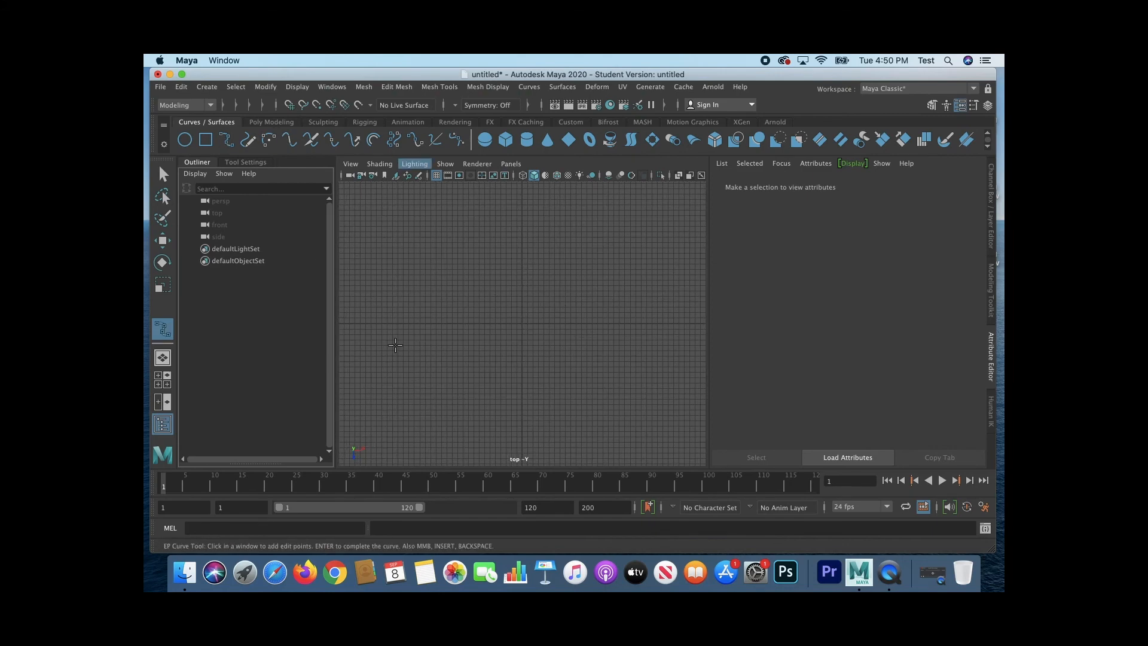
{"action": "left_click", "coordinate": [394, 339]}
{"action": "left_click", "coordinate": [425, 273]}
{"action": "left_click", "coordinate": [508, 254]}
{"action": "left_click", "coordinate": [559, 244]}
{"action": "left_click", "coordinate": [597, 311]}
{"action": "left_click", "coordinate": [618, 366]}
{"action": "left_click", "coordinate": [640, 390]}
{"action": "key", "text": "w"}
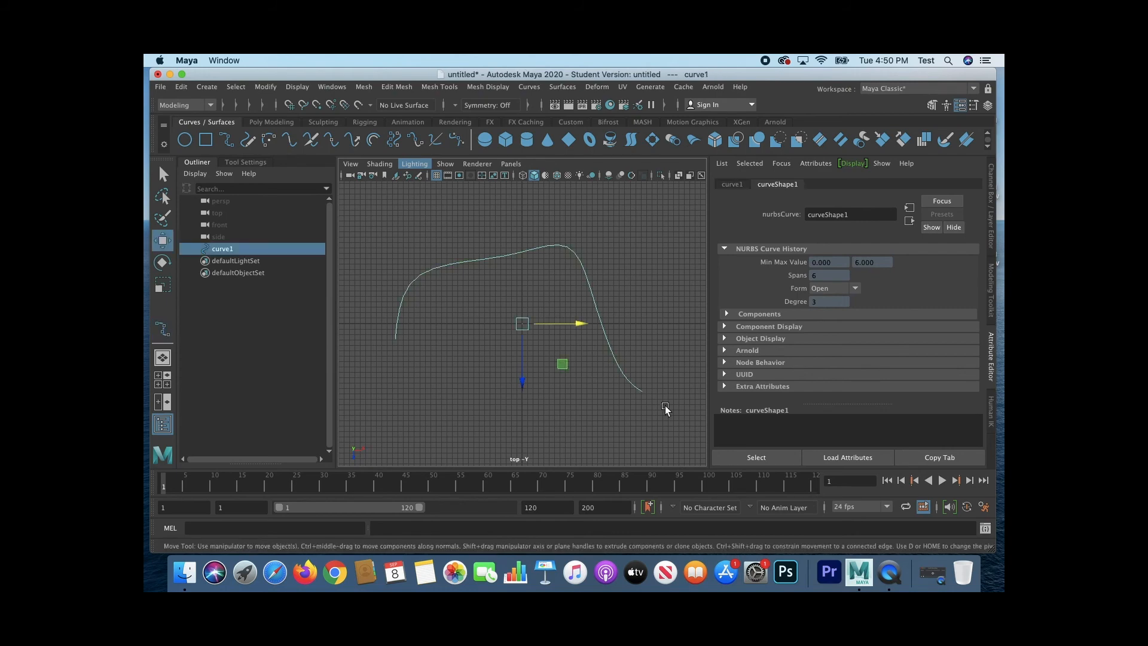
Draw a second, upright EP curve with six edit points left of the origin in the front view, hooking right at its upper end
{"action": "key", "text": "space"}
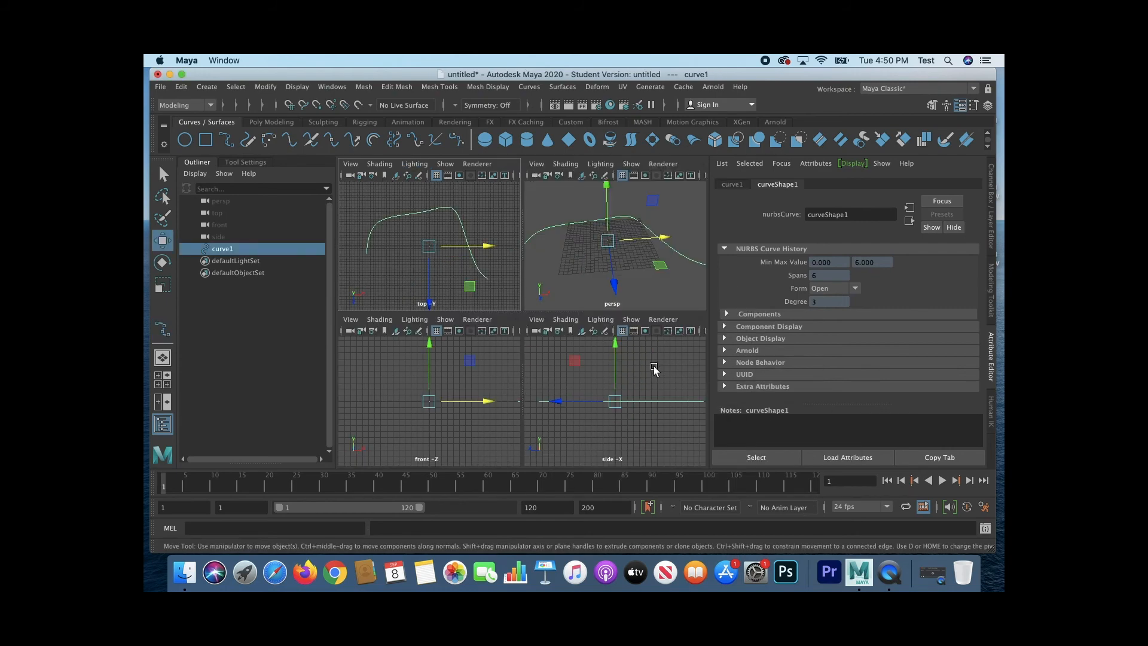
{"action": "key", "text": "space"}
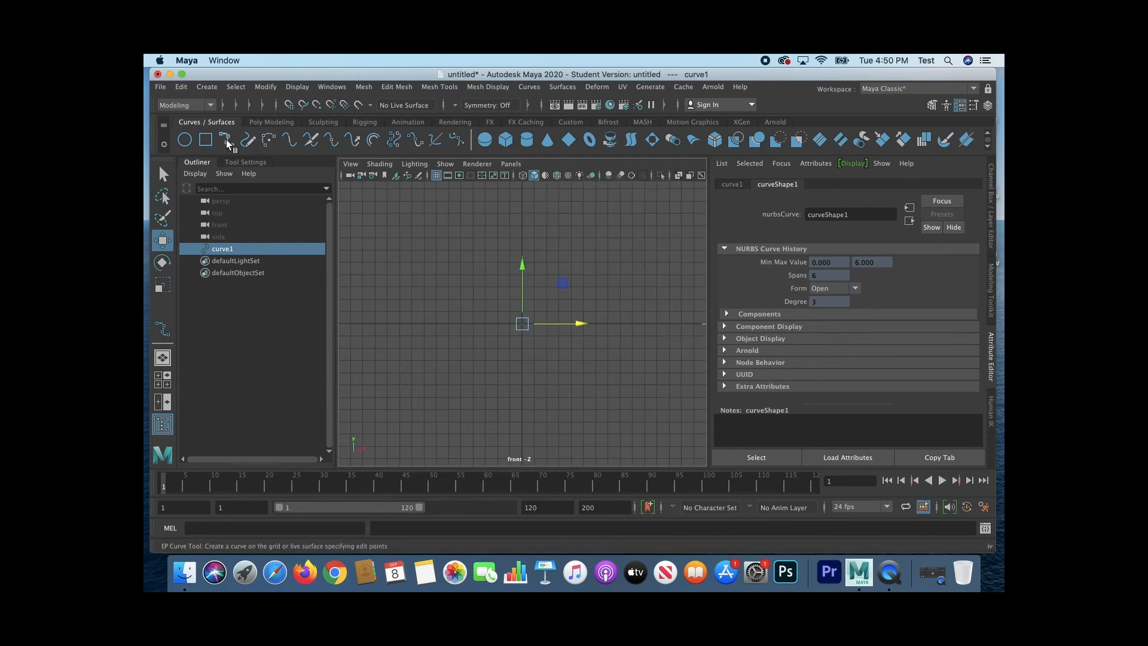
{"action": "left_click", "coordinate": [228, 143]}
{"action": "left_click", "coordinate": [416, 395]}
{"action": "left_click", "coordinate": [422, 338]}
{"action": "left_click", "coordinate": [418, 287]}
{"action": "left_click", "coordinate": [408, 242]}
{"action": "left_click", "coordinate": [415, 198]}
{"action": "left_click", "coordinate": [448, 189]}
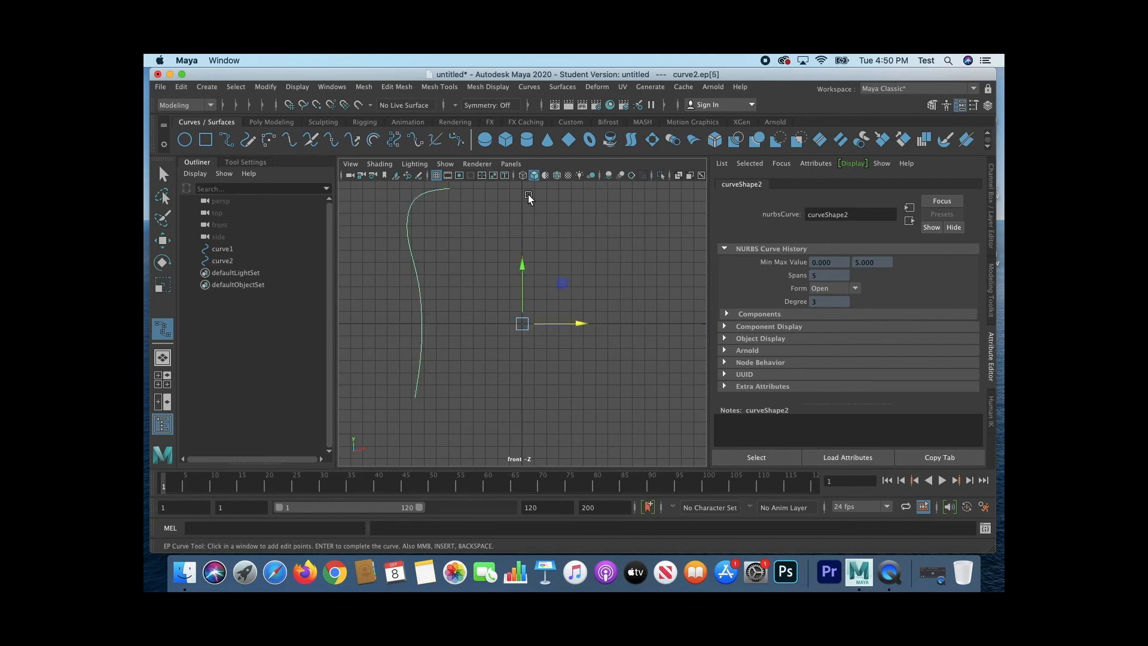
{"action": "key", "text": "w"}
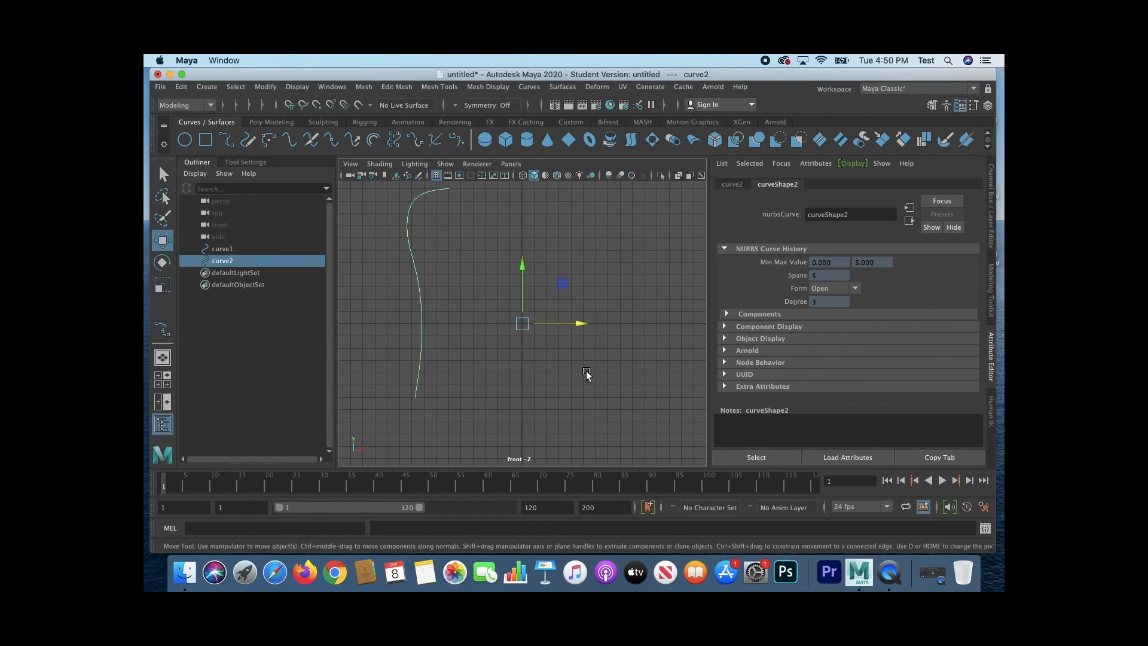
In the perspective view, rotate curve2 clockwise about its Z axis so it leans to the right, and deselect it
{"action": "key", "text": "space"}
{"action": "key", "text": "space"}
{"action": "mouse_move", "coordinate": [457, 374]}
{"action": "left_mouse_down", "text": "alt"}
{"action": "mouse_move", "coordinate": [492, 334]}
{"action": "mouse_move", "coordinate": [705, 353]}
{"action": "mouse_move", "coordinate": [307, 353]}
{"action": "mouse_move", "coordinate": [338, 378]}
{"action": "mouse_move", "coordinate": [433, 363]}
{"action": "mouse_move", "coordinate": [413, 361]}
{"action": "mouse_move", "coordinate": [464, 372]}
{"action": "left_mouse_up", "text": "alt"}
{"action": "key", "text": "e"}
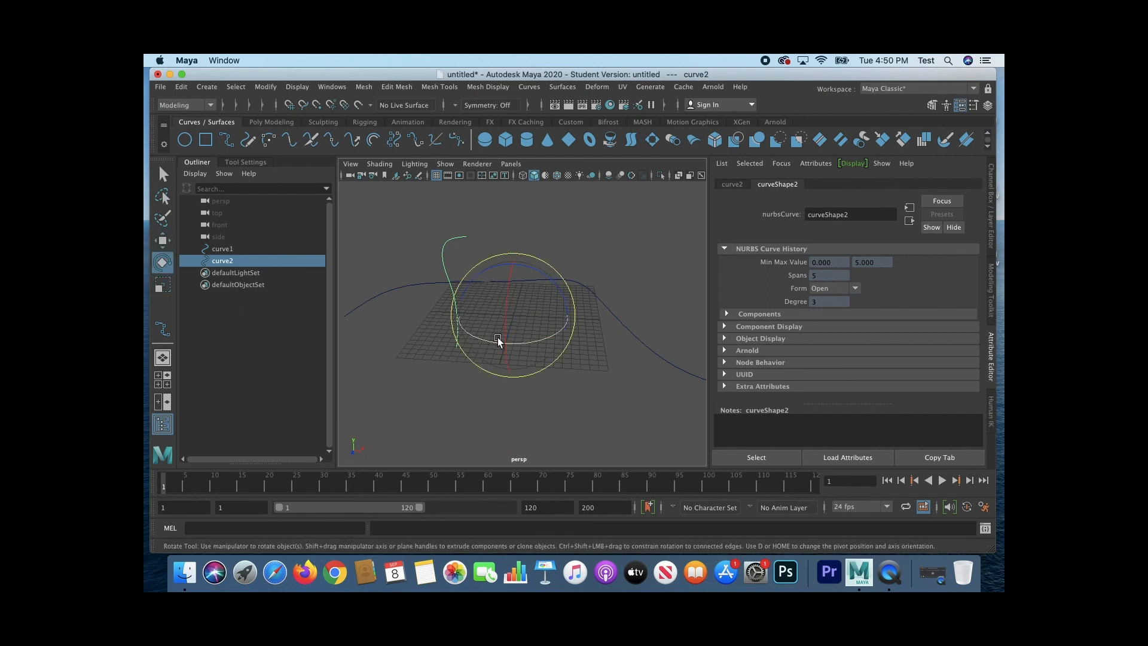
{"action": "left_click_drag", "start_coordinate": [500, 318], "coordinate": [526, 248]}
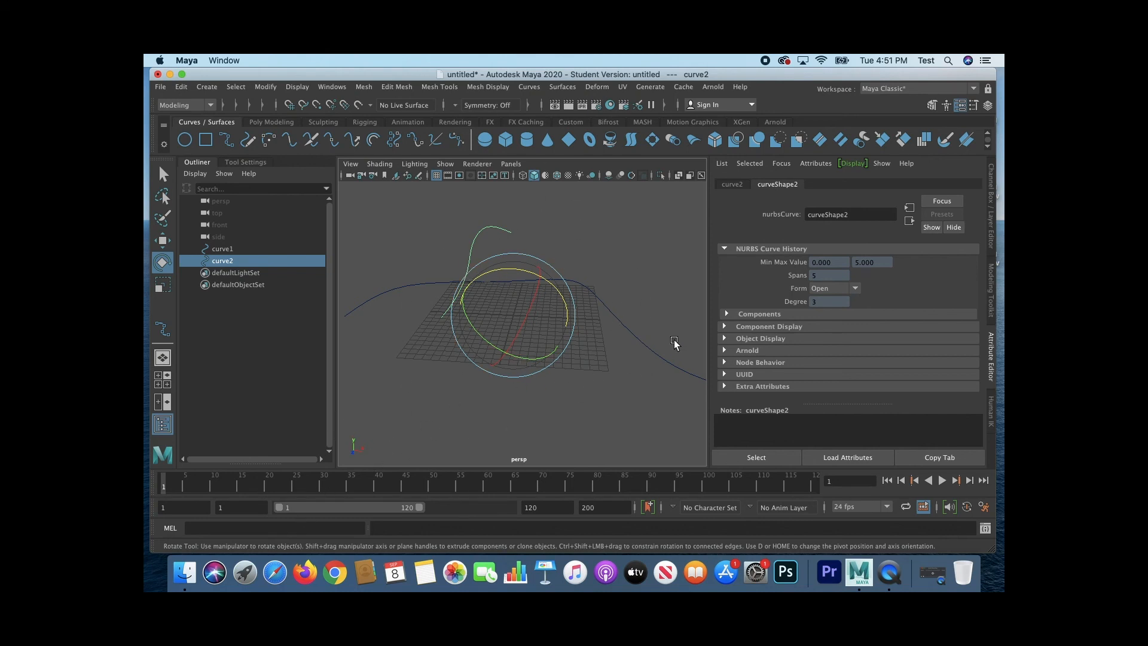
{"action": "left_click_drag", "start_coordinate": [608, 331], "coordinate": [565, 408], "text": "alt"}
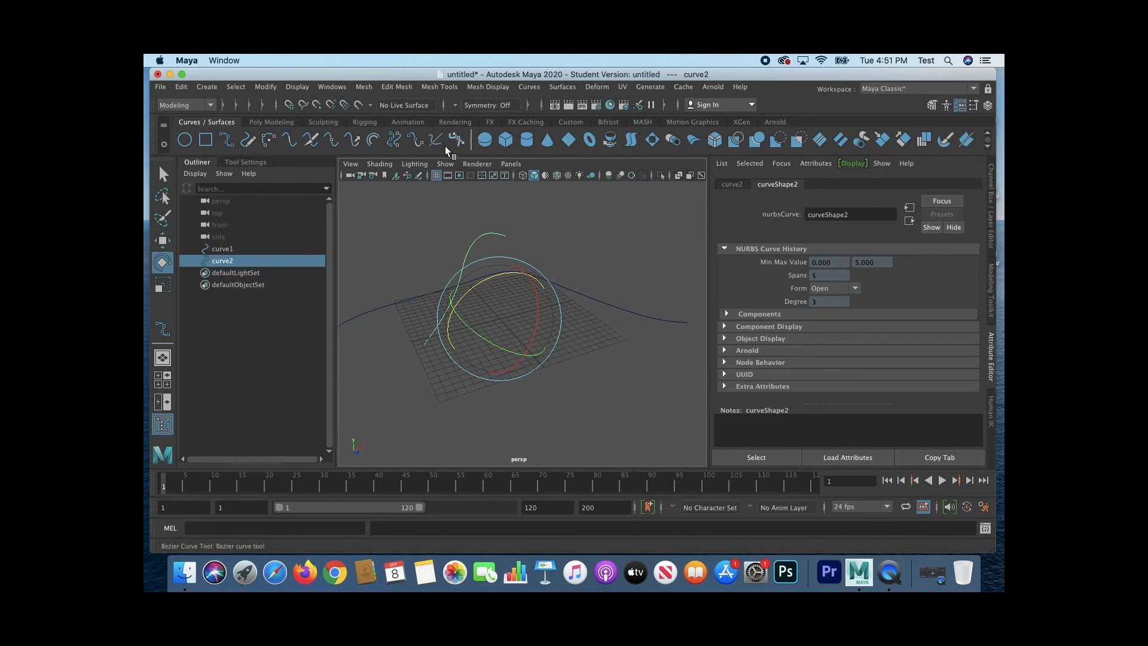
{"action": "left_click", "coordinate": [400, 296]}
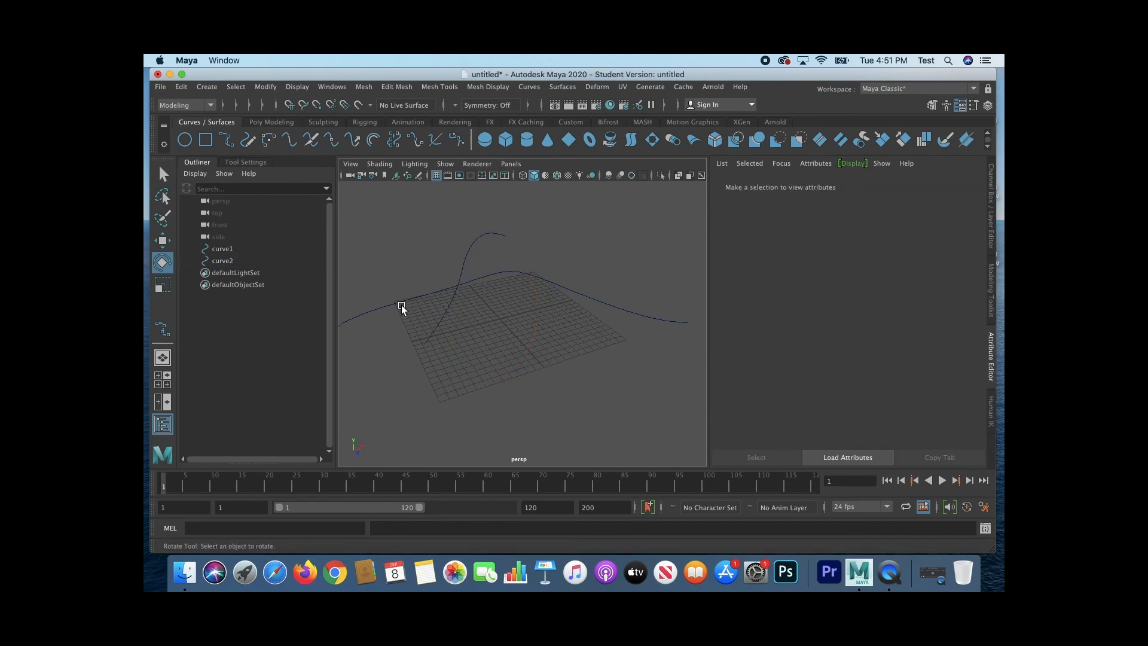